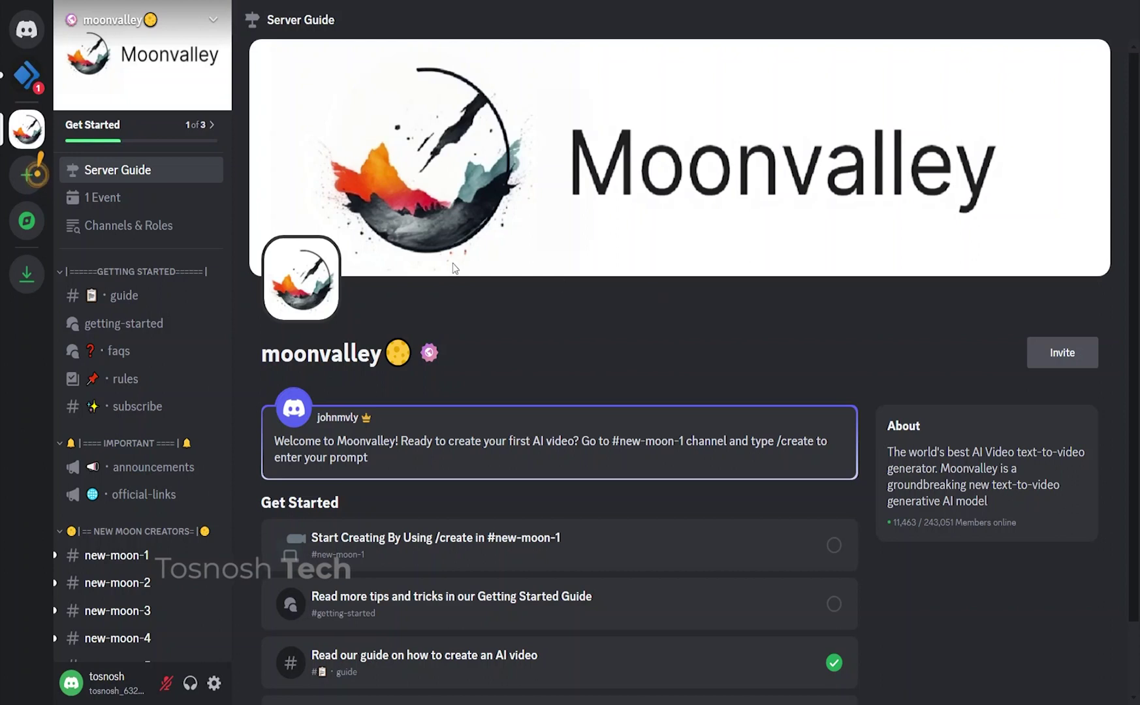
{"action": "scroll", "coordinate": [208, 347], "scroll_direction": "down", "scroll_amount": 5}
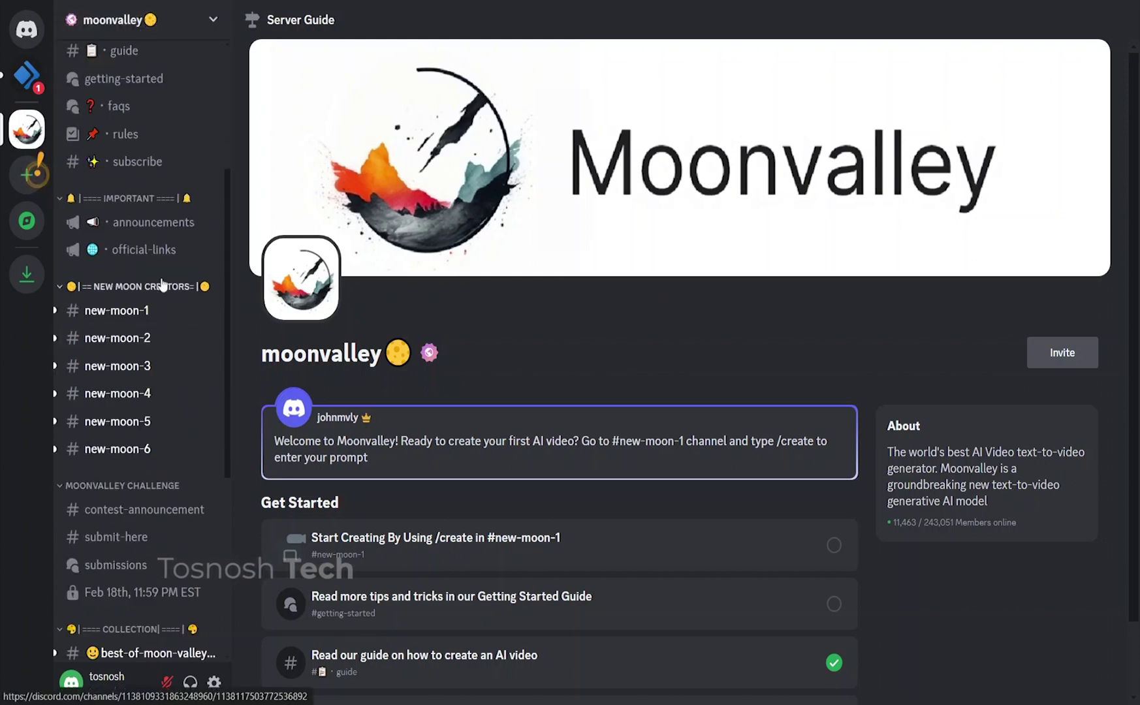
Open the new-moon-3 channel, clear the leftover text and start the /create video command
{"action": "left_click", "coordinate": [154, 366]}
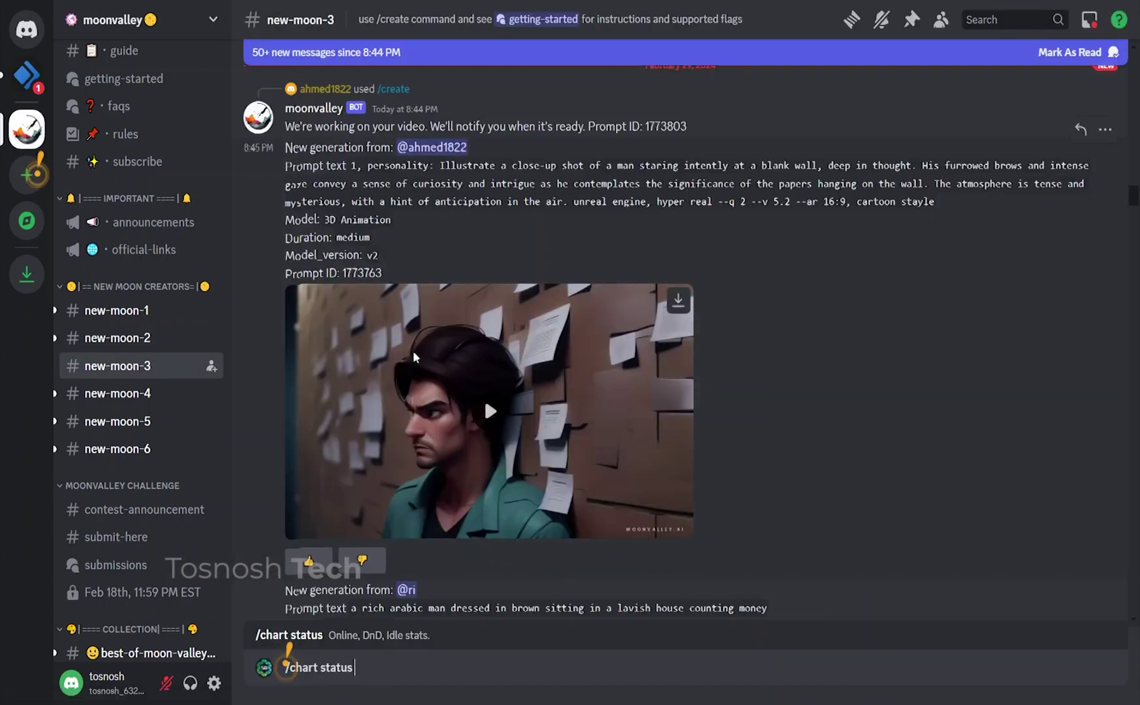
{"action": "scroll", "coordinate": [413, 350], "scroll_direction": "up", "scroll_amount": 5}
{"action": "scroll", "coordinate": [413, 360], "scroll_direction": "up", "scroll_amount": 3}
{"action": "scroll", "coordinate": [406, 363], "scroll_direction": "up", "scroll_amount": 3}
{"action": "scroll", "coordinate": [406, 362], "scroll_direction": "up", "scroll_amount": 3}
{"action": "scroll", "coordinate": [406, 357], "scroll_direction": "down", "scroll_amount": 5}
{"action": "scroll", "coordinate": [364, 238], "scroll_direction": "down", "scroll_amount": 3}
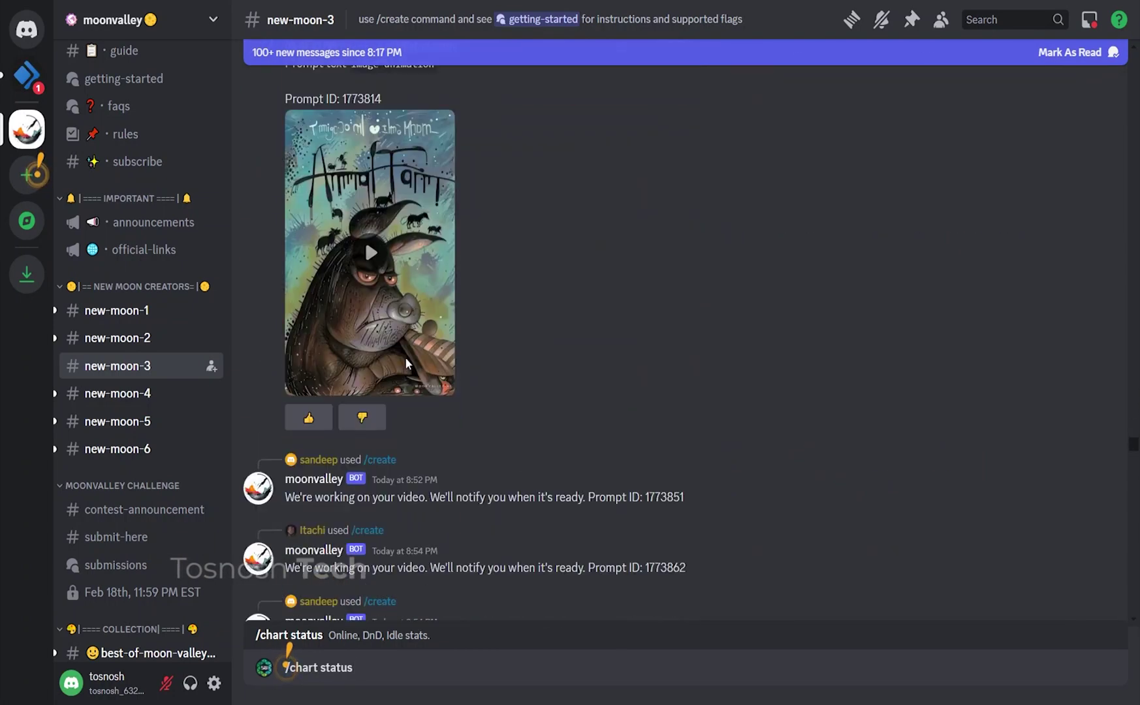
{"action": "key", "text": "Return"}
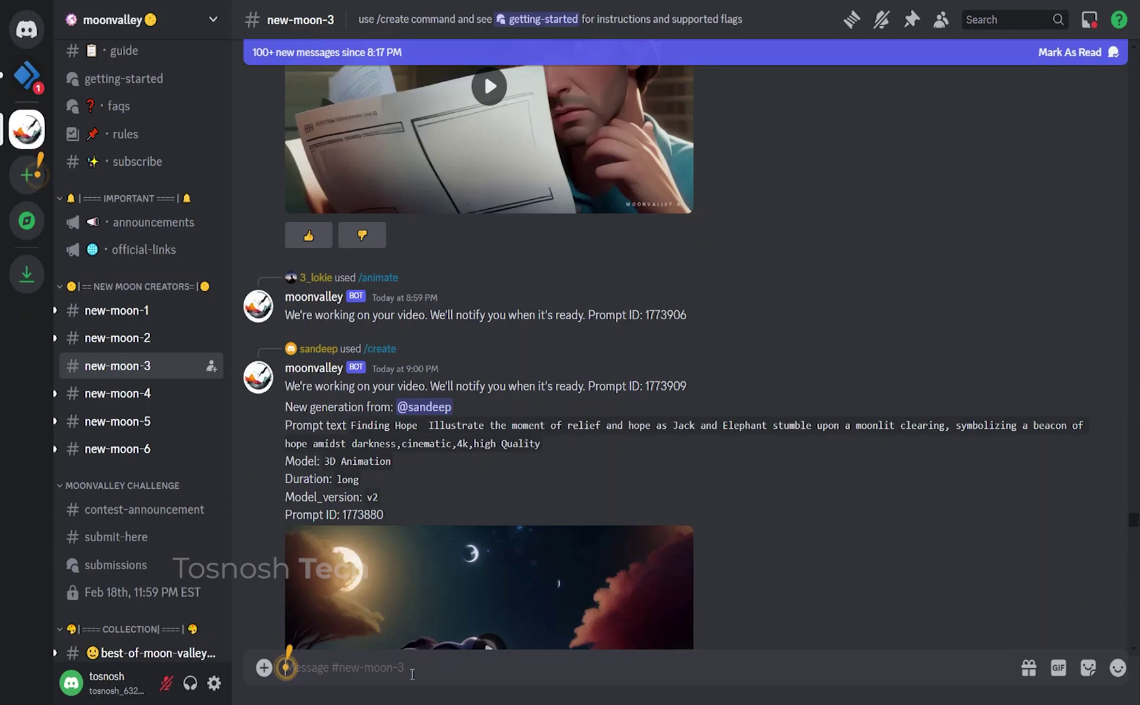
{"action": "type", "text": "/"}
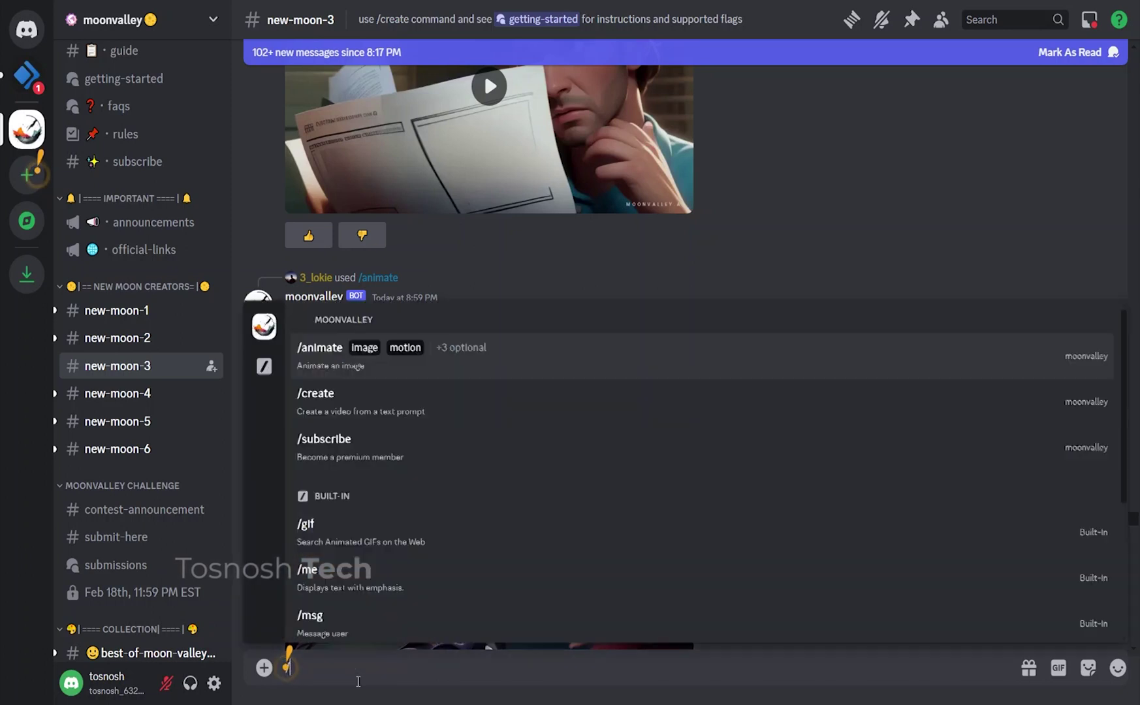
{"action": "type", "text": "creat"}
{"action": "key", "text": "Return"}
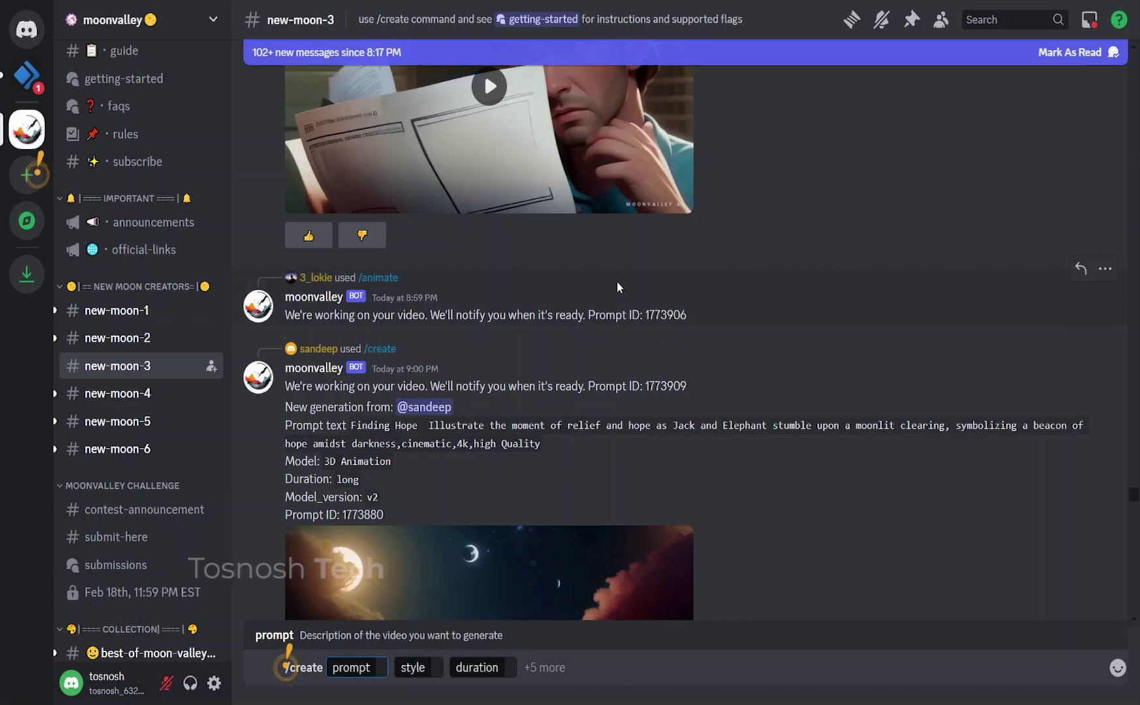
Paste the gaming-room video prompt into the /create command
{"action": "right_click", "coordinate": [354, 674]}
{"action": "left_click", "coordinate": [392, 485]}
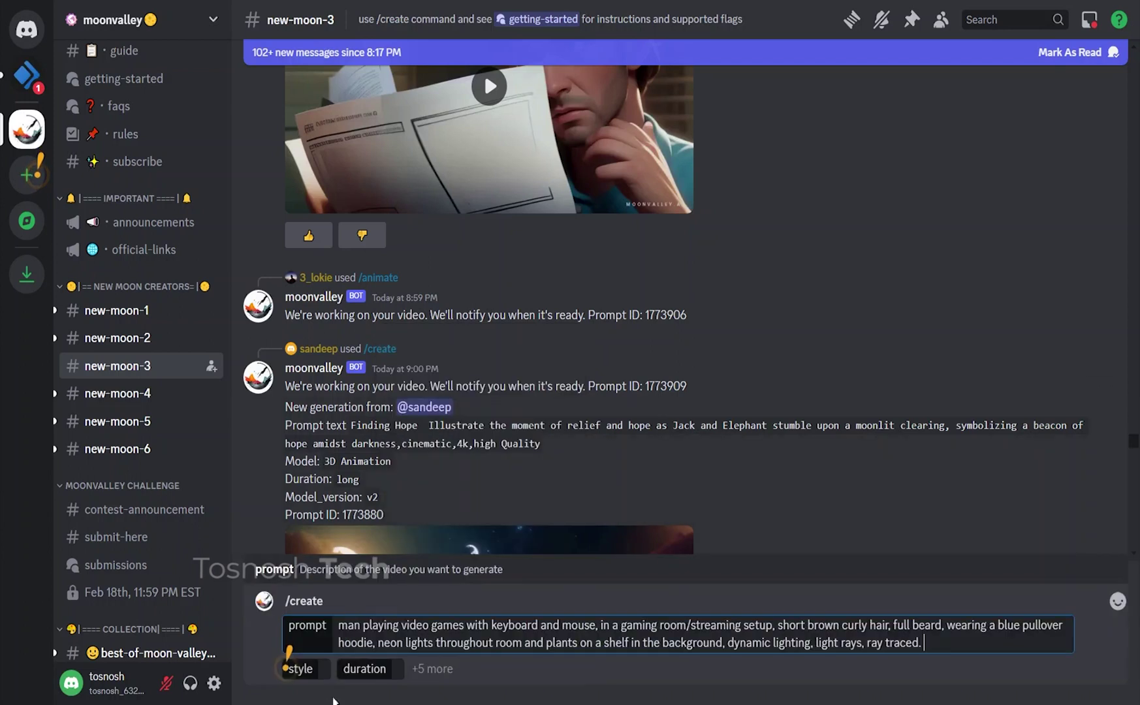
{"action": "left_click", "coordinate": [303, 669]}
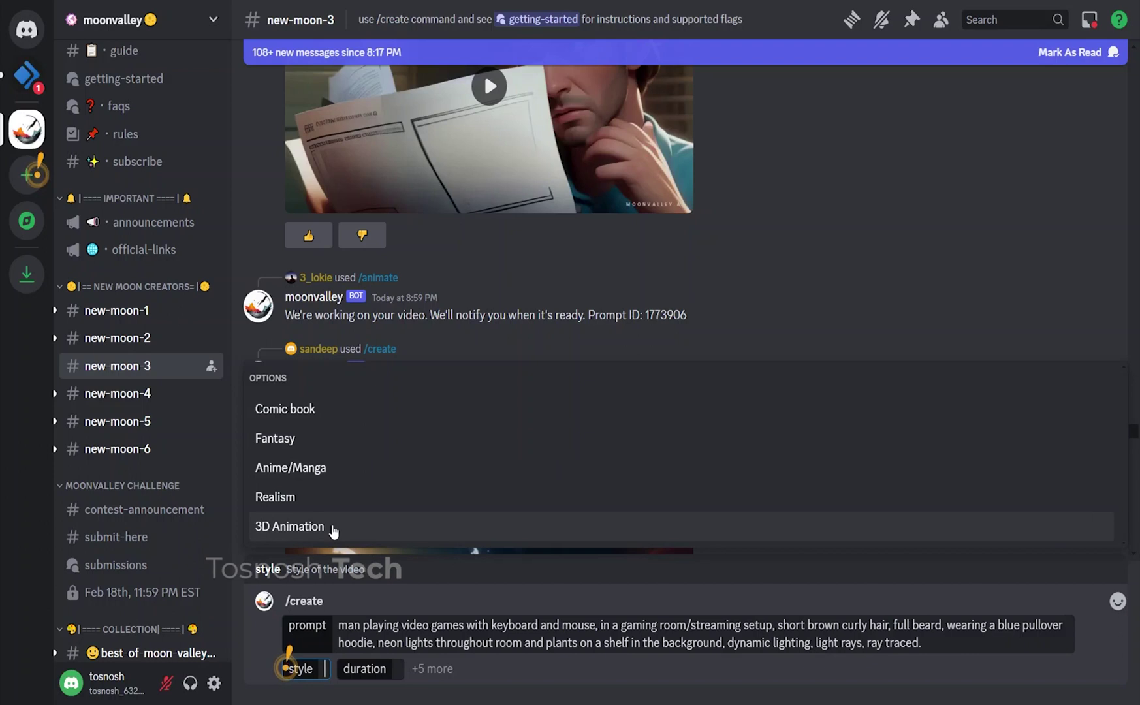
Set style to 3D Animation, duration to Medium, and camera movement to Zoom out
{"action": "left_click", "coordinate": [296, 527]}
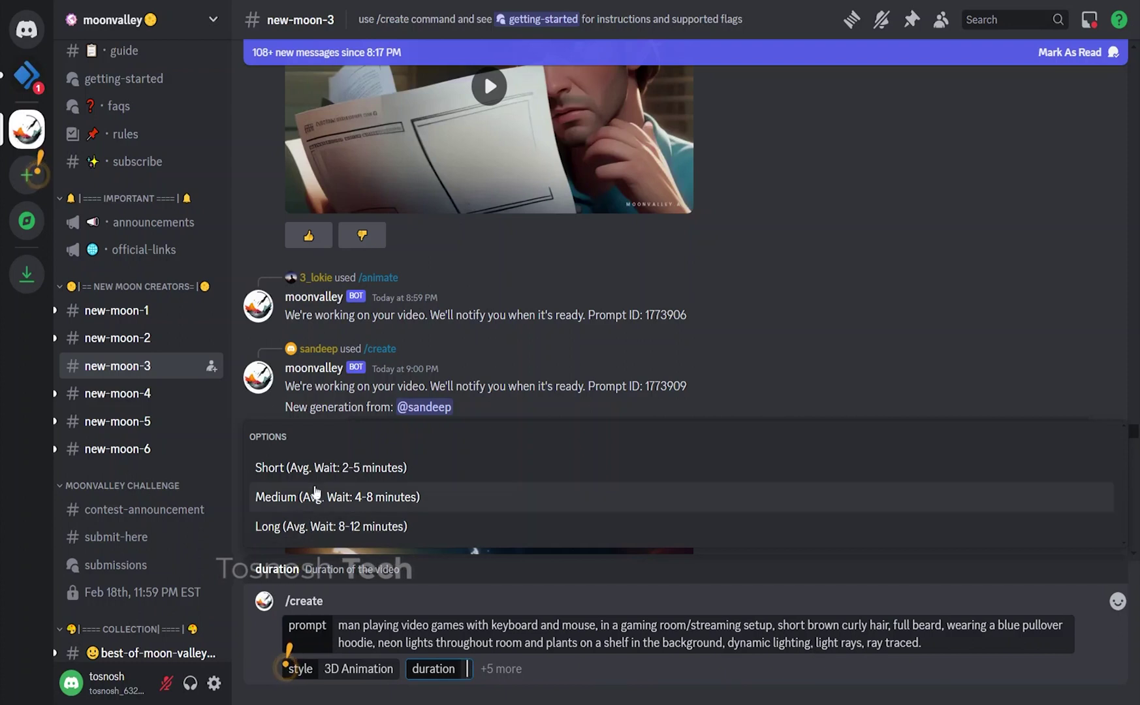
{"action": "left_click", "coordinate": [344, 507]}
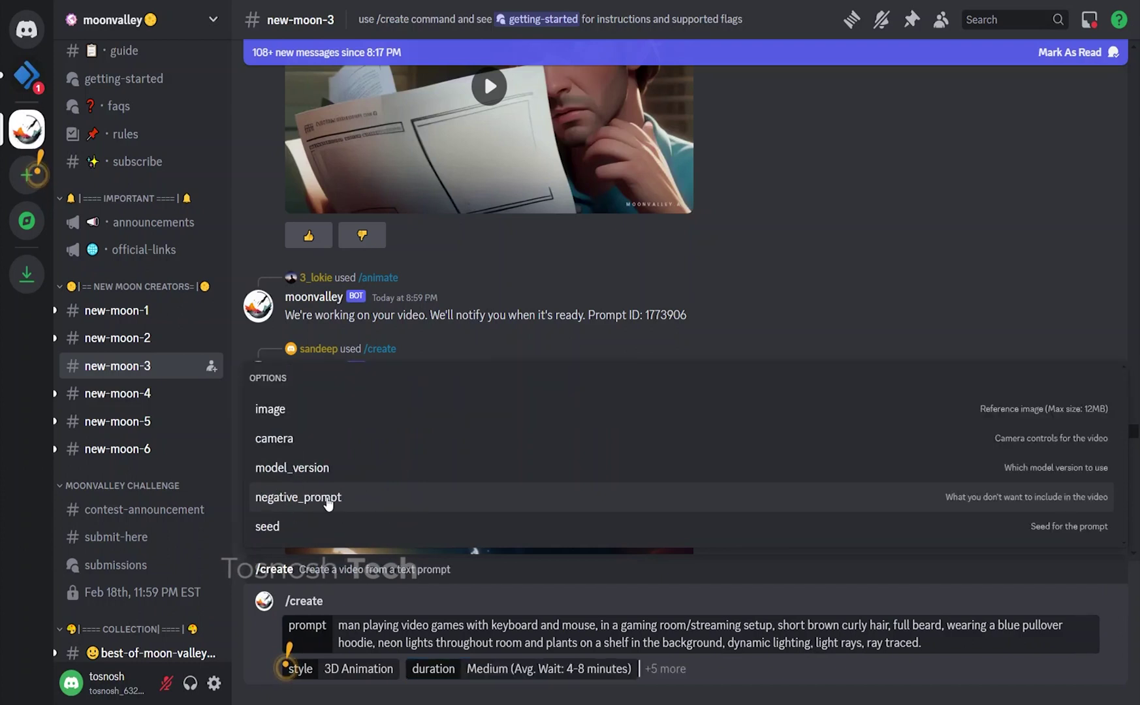
{"action": "key", "text": "Left"}
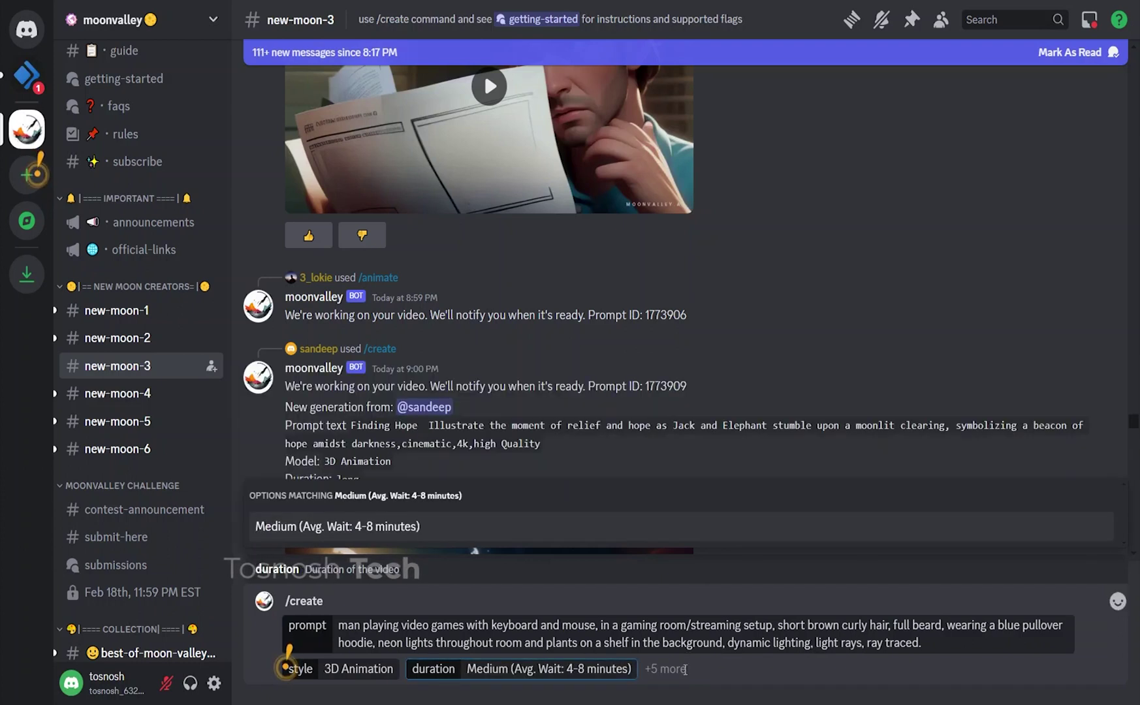
{"action": "key", "text": "Right"}
{"action": "key", "text": "Right"}
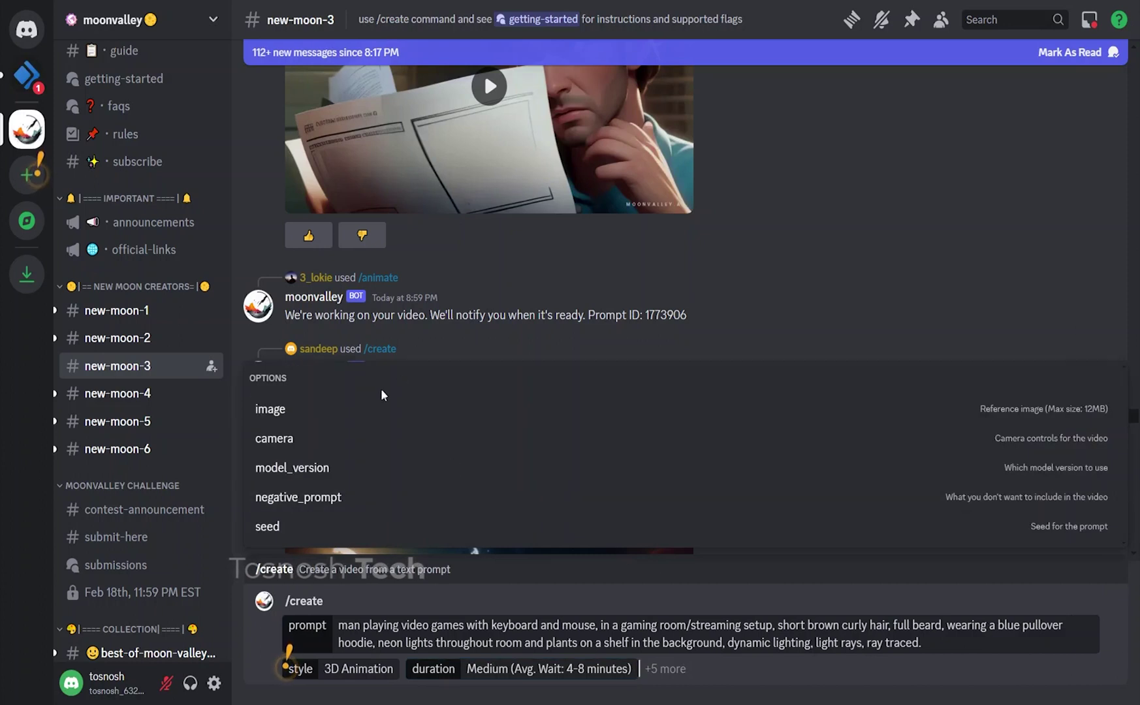
{"action": "left_click", "coordinate": [320, 438]}
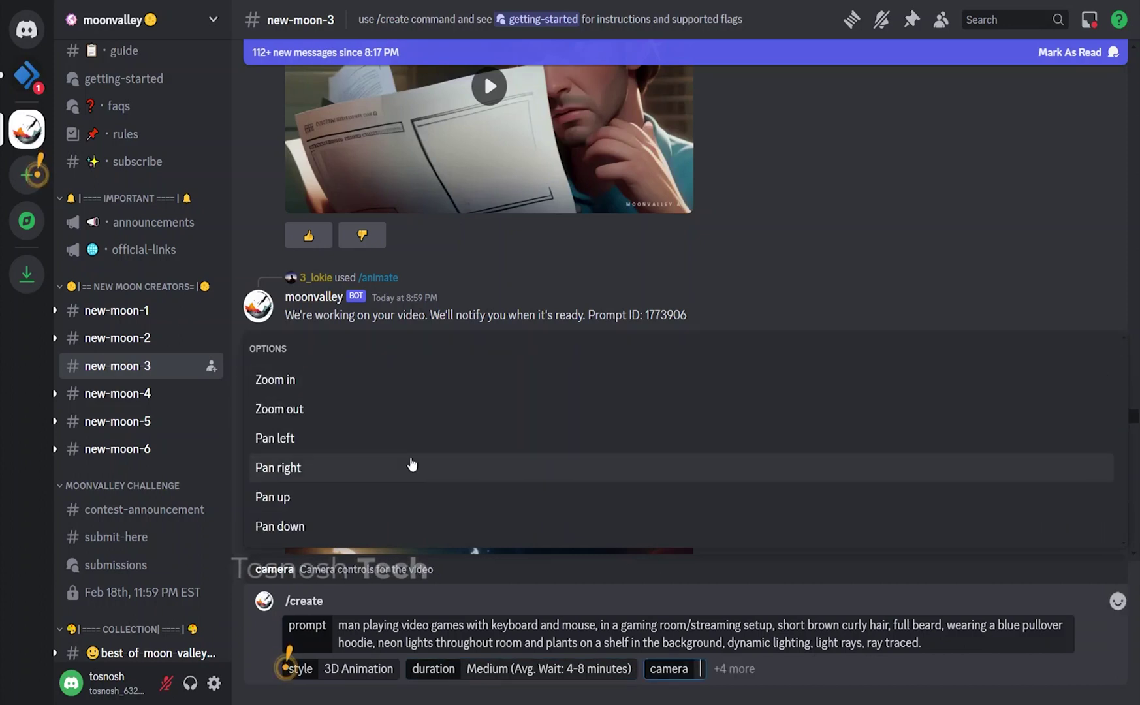
{"action": "left_click", "coordinate": [352, 405]}
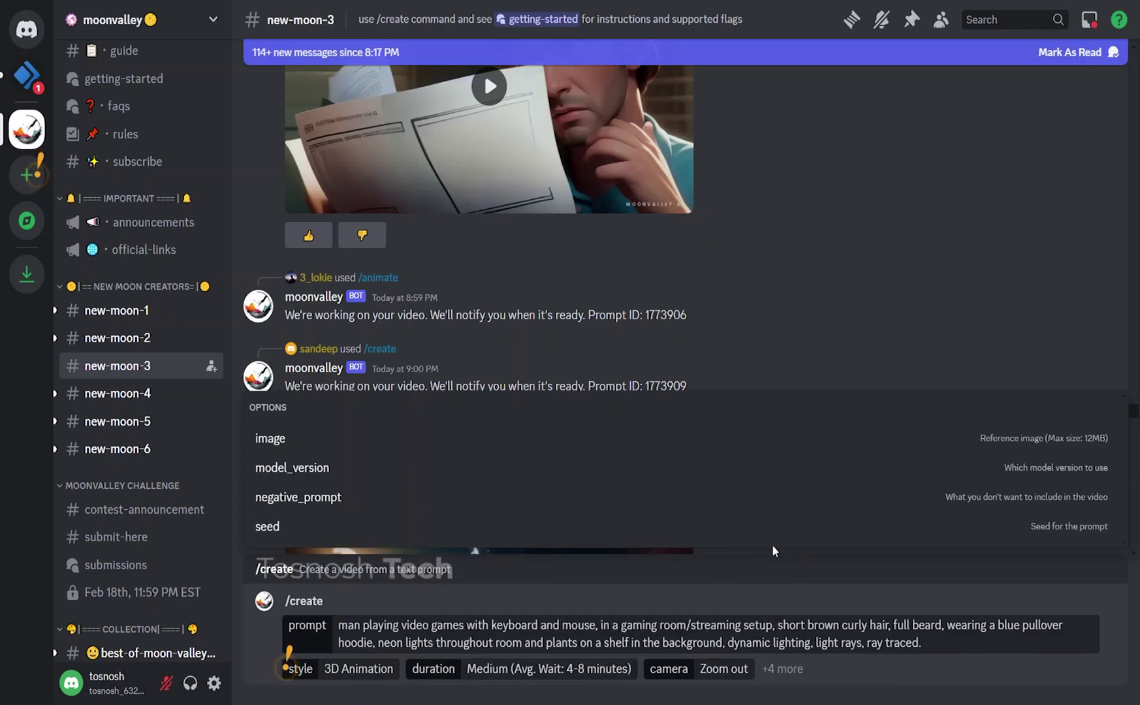
Send the /create request and play the resulting gaming-room video
{"action": "key", "text": "Return"}
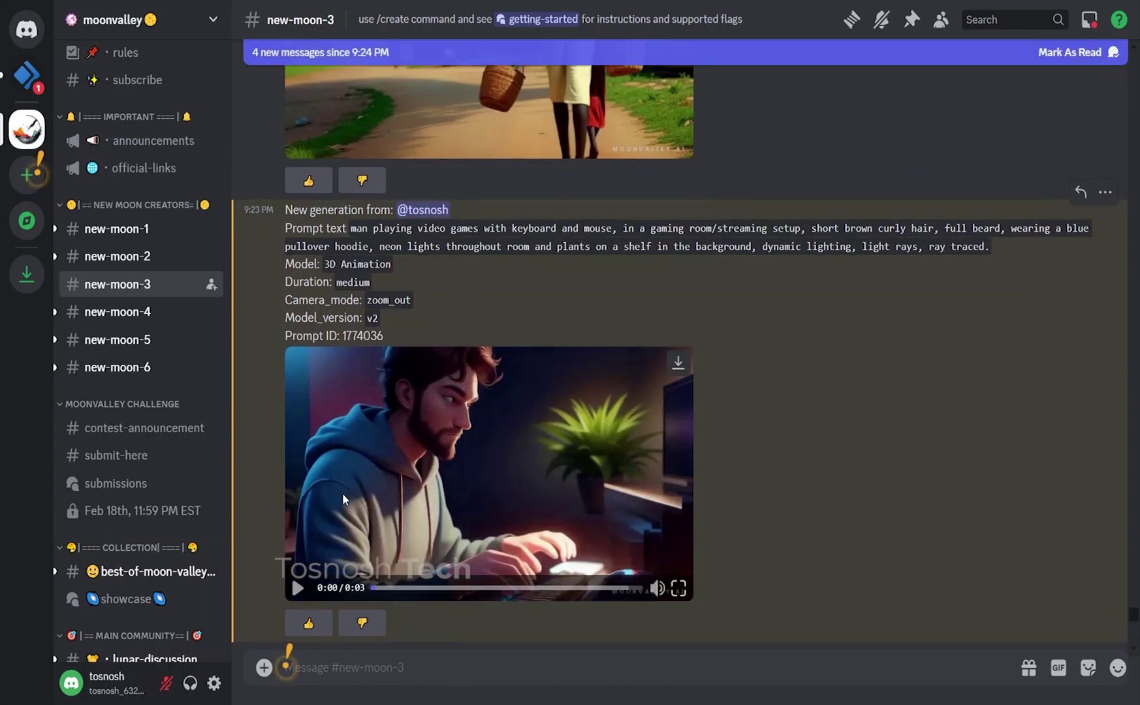
{"action": "left_click", "coordinate": [426, 468]}
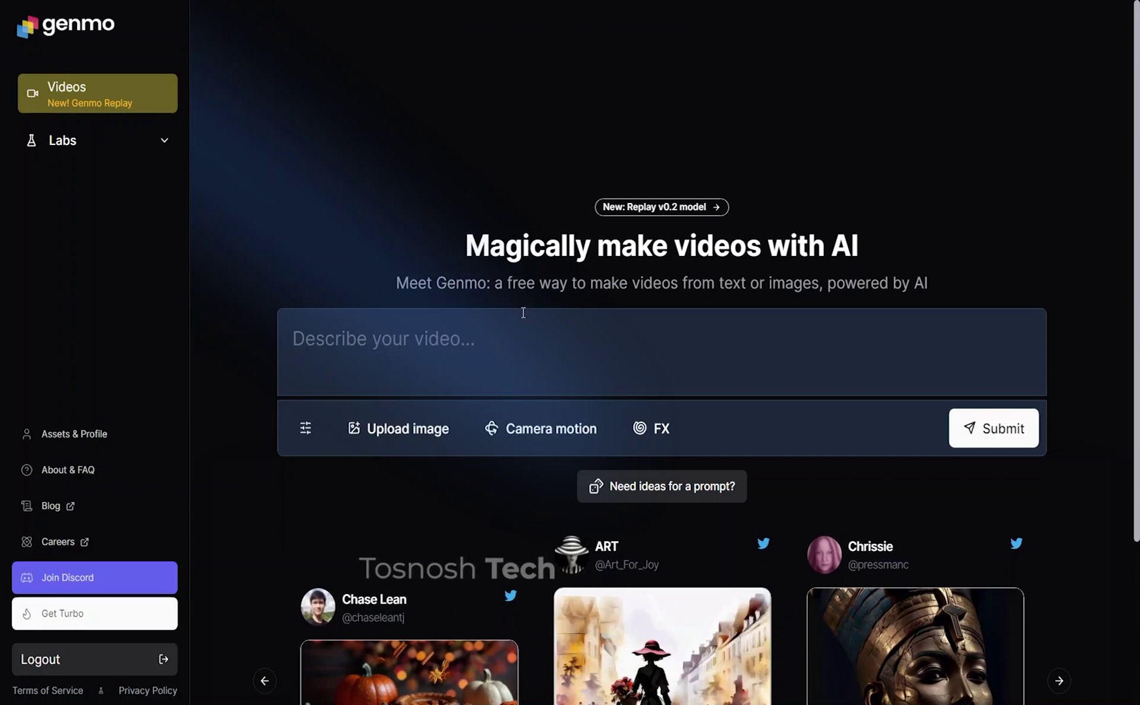
Paste the fox-mask fashion prompt; set 16:9 aspect ratio, 84% motion and strong zoom-in
{"action": "right_click", "coordinate": [481, 333]}
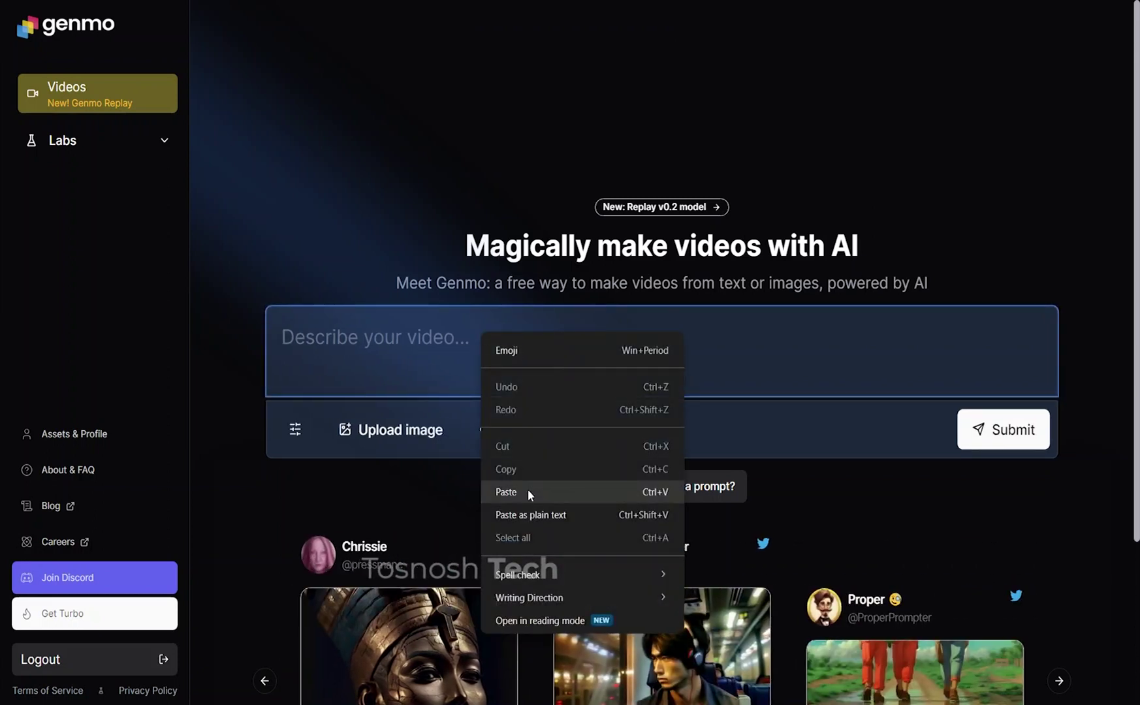
{"action": "left_click", "coordinate": [528, 492]}
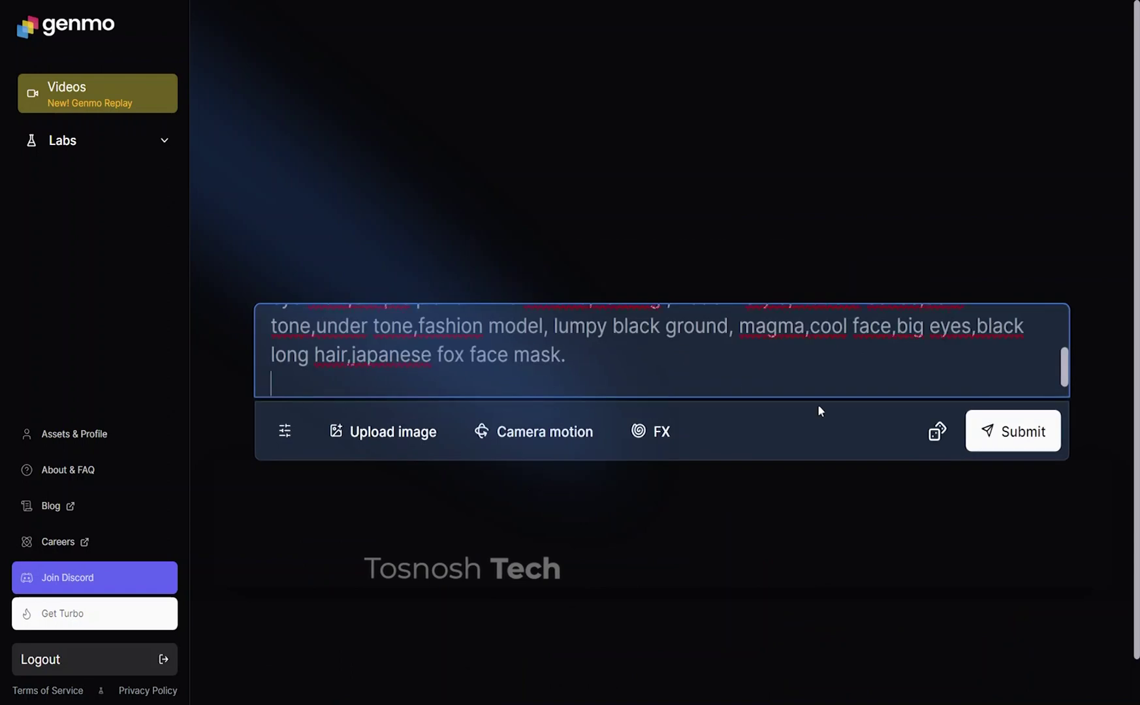
{"action": "left_click", "coordinate": [282, 440]}
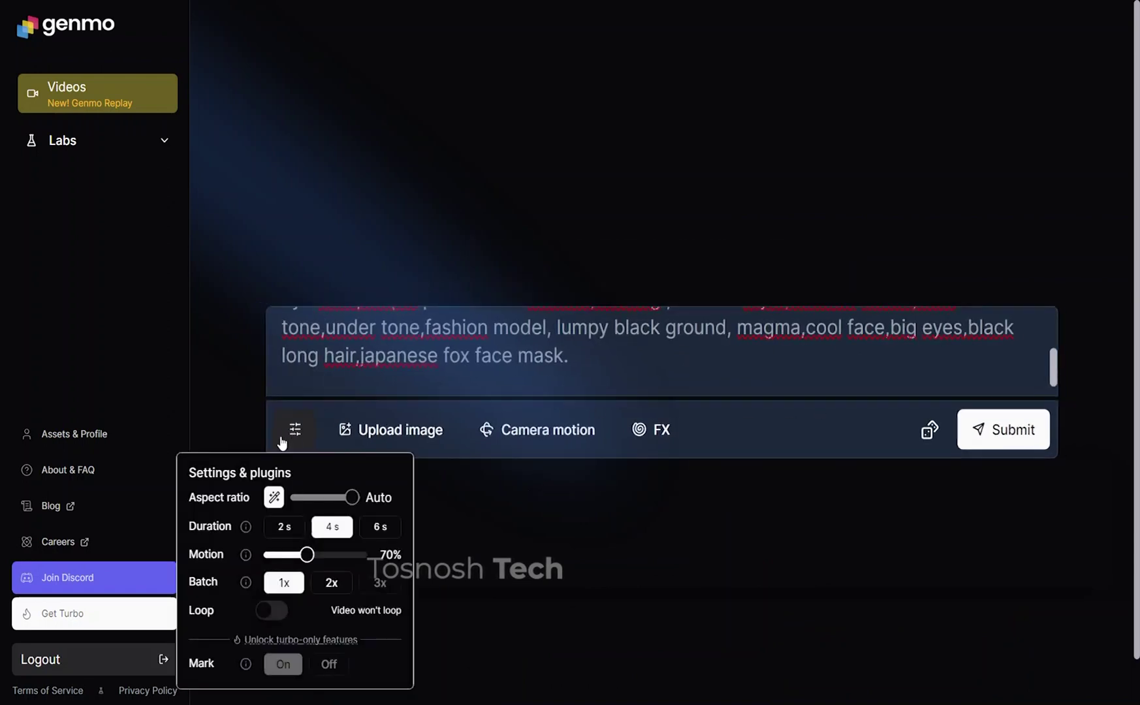
{"action": "left_click", "coordinate": [270, 504]}
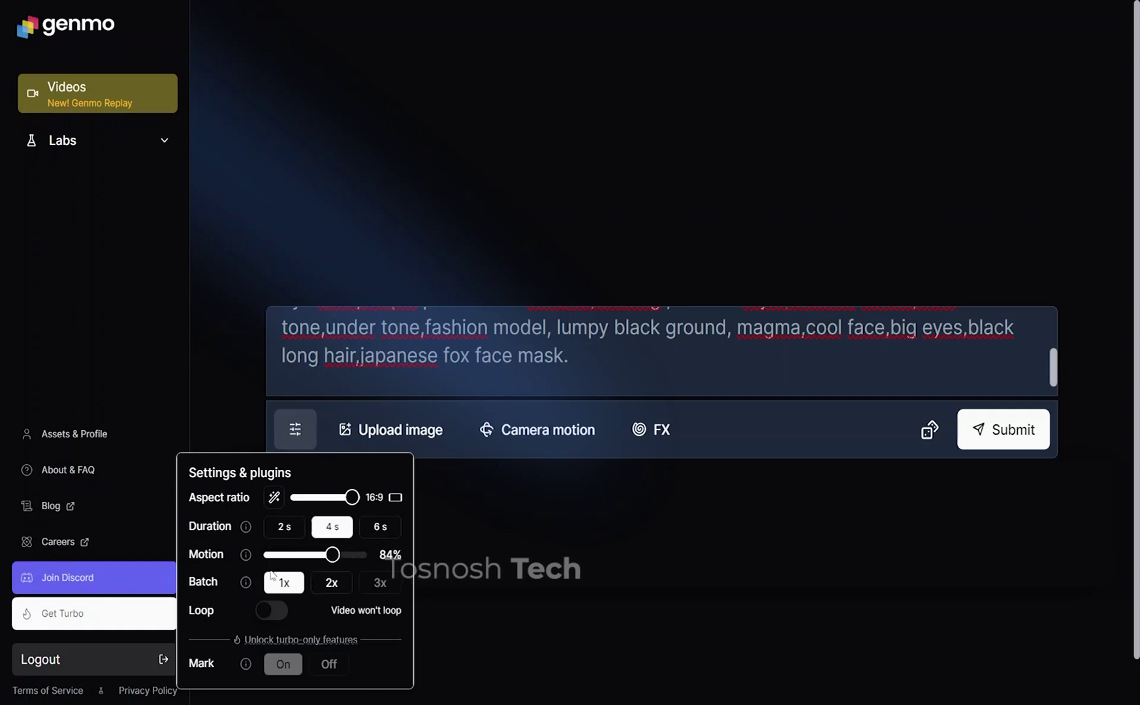
{"action": "left_click", "coordinate": [541, 437]}
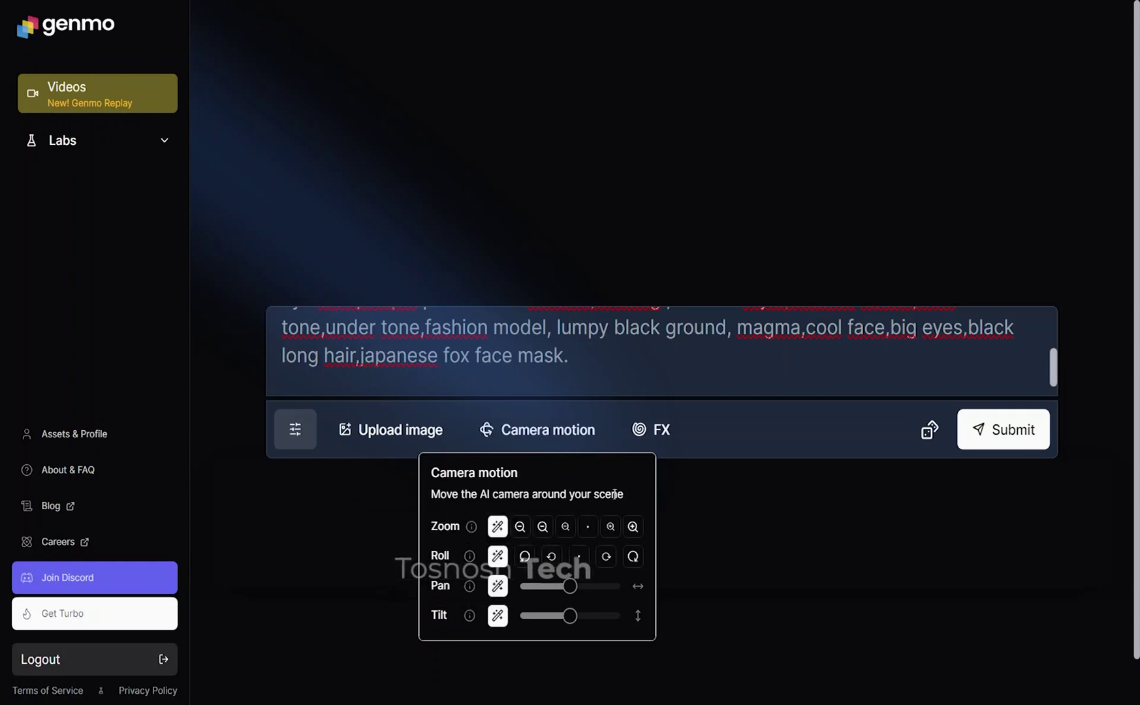
{"action": "left_click", "coordinate": [631, 527]}
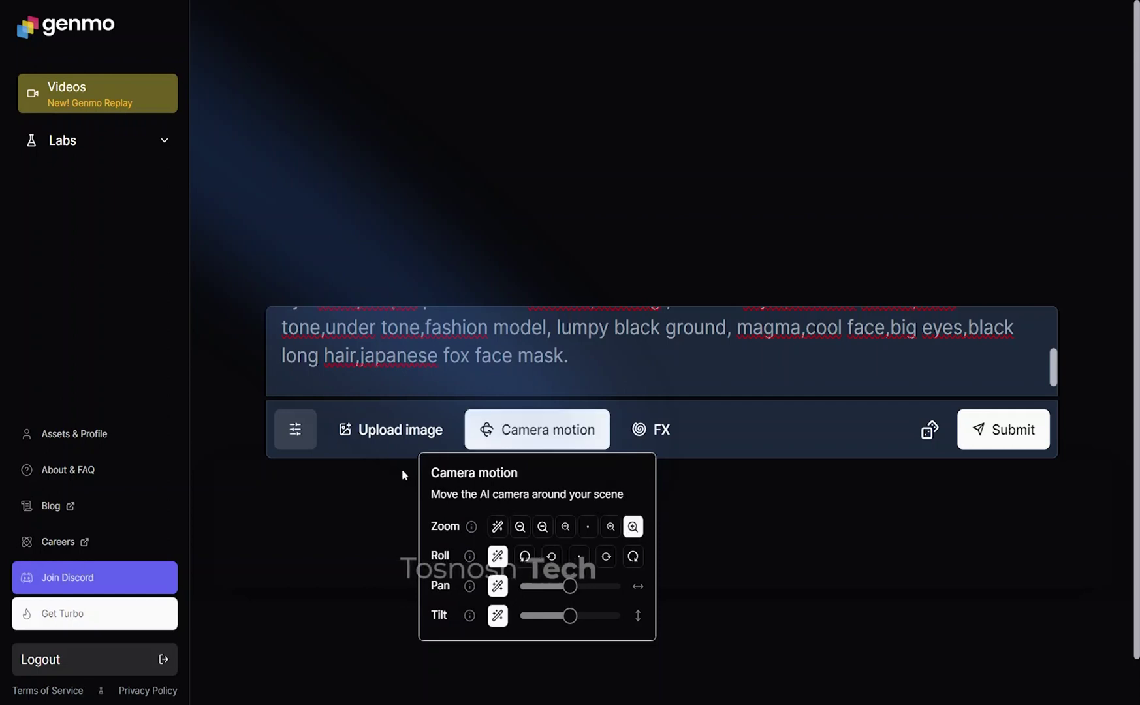
Submit the fox-mask prompt with the FX preset left at None
{"action": "left_click", "coordinate": [670, 430]}
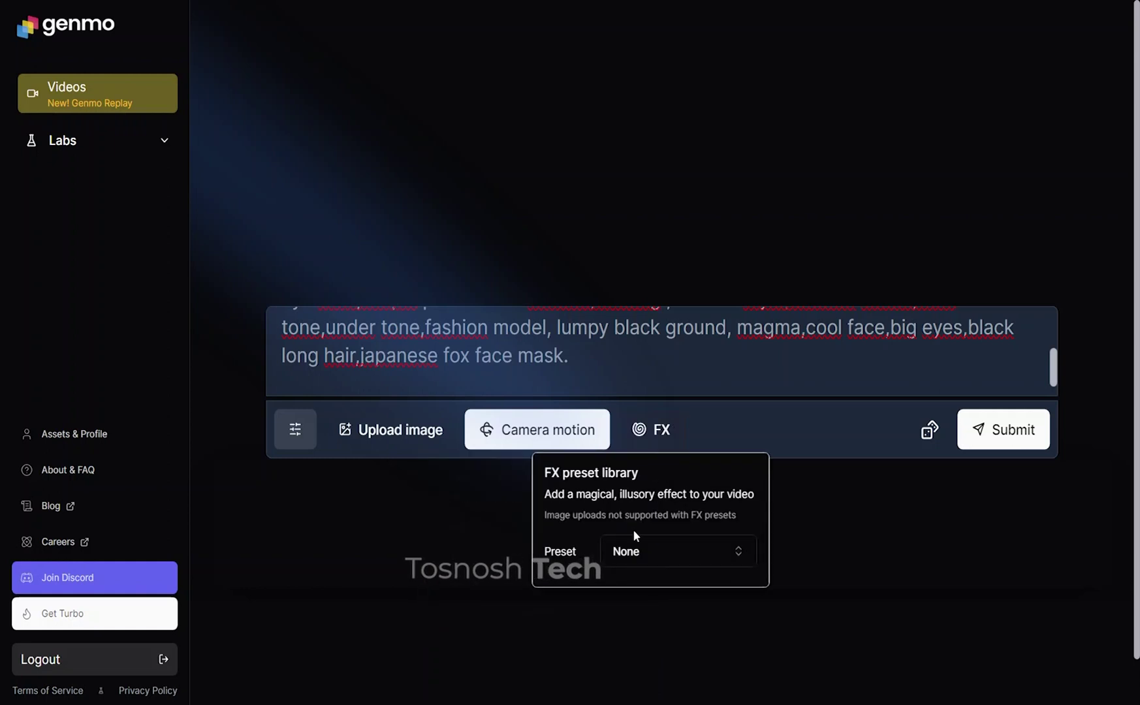
{"action": "left_click", "coordinate": [648, 551]}
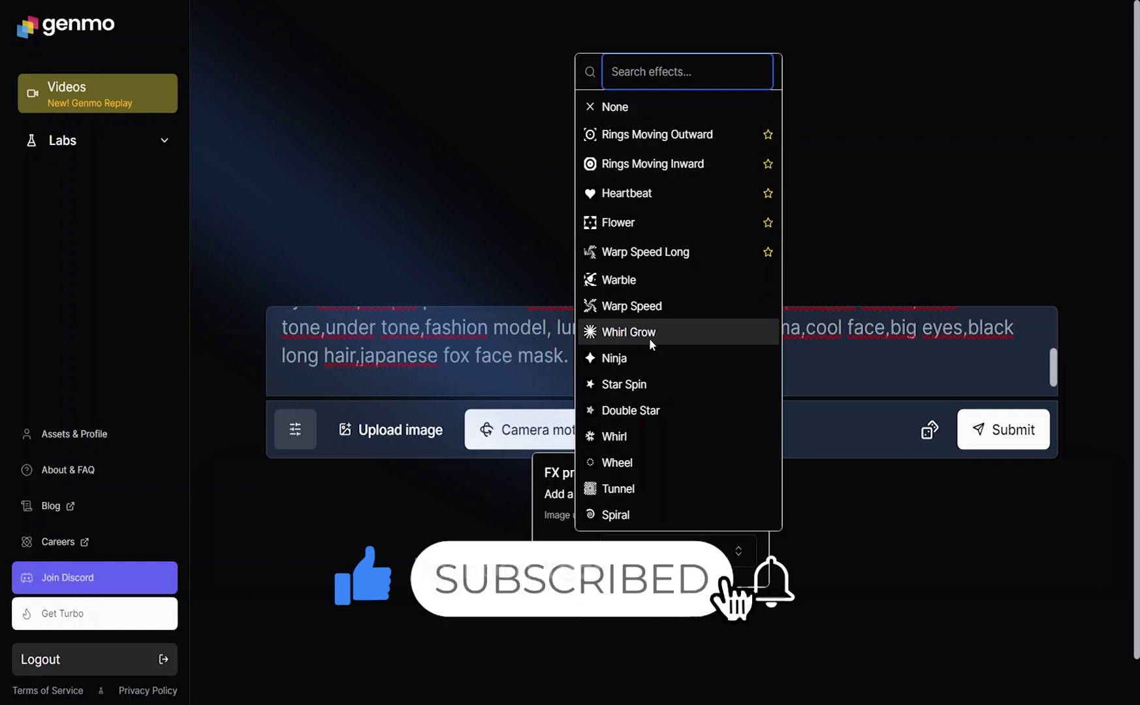
{"action": "left_click", "coordinate": [819, 466]}
{"action": "left_click", "coordinate": [986, 435]}
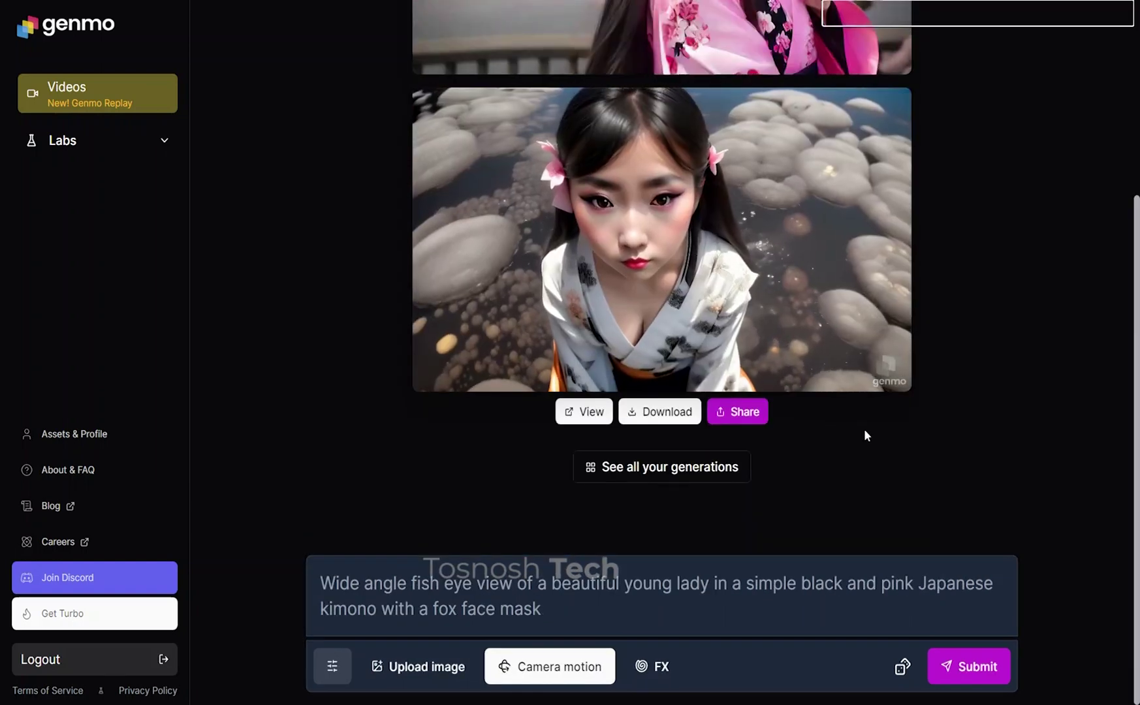
{"action": "scroll", "coordinate": [685, 257], "scroll_direction": "up", "scroll_amount": 1}
{"action": "scroll", "coordinate": [684, 257], "scroll_direction": "up", "scroll_amount": 1}
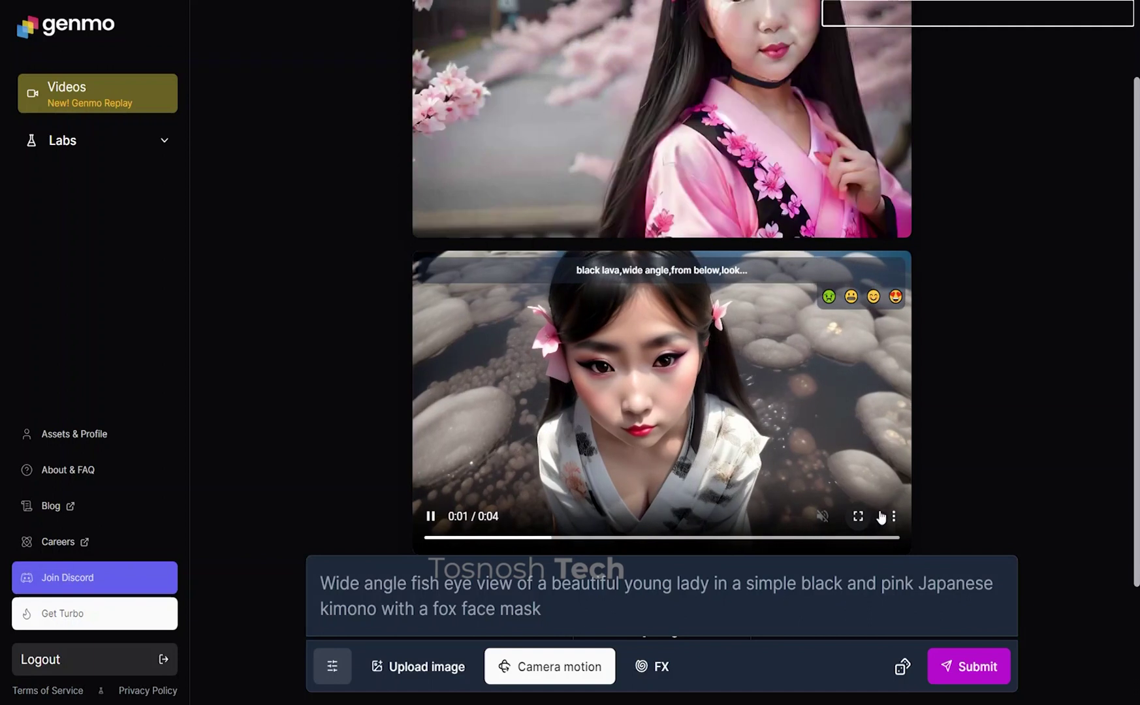
Bring up the download and playback-speed menu for the kimono video
{"action": "left_click", "coordinate": [892, 516]}
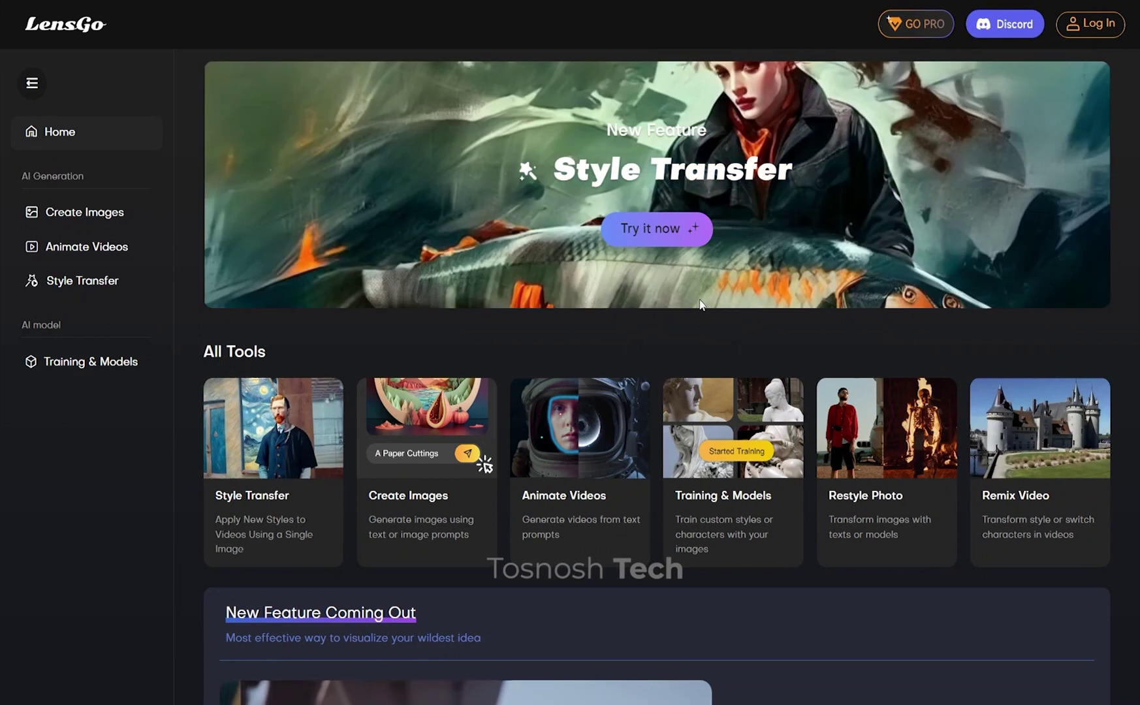
{"action": "scroll", "coordinate": [656, 310], "scroll_direction": "down", "scroll_amount": 3}
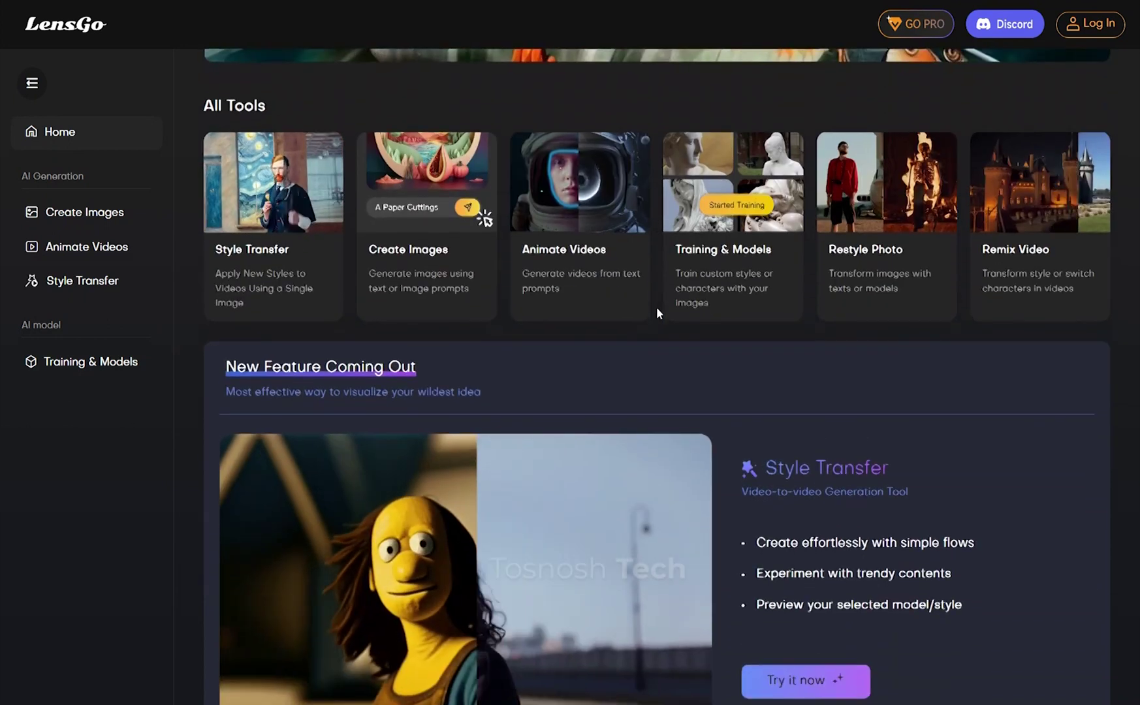
{"action": "scroll", "coordinate": [657, 309], "scroll_direction": "down", "scroll_amount": 2}
{"action": "scroll", "coordinate": [655, 308], "scroll_direction": "down", "scroll_amount": 2}
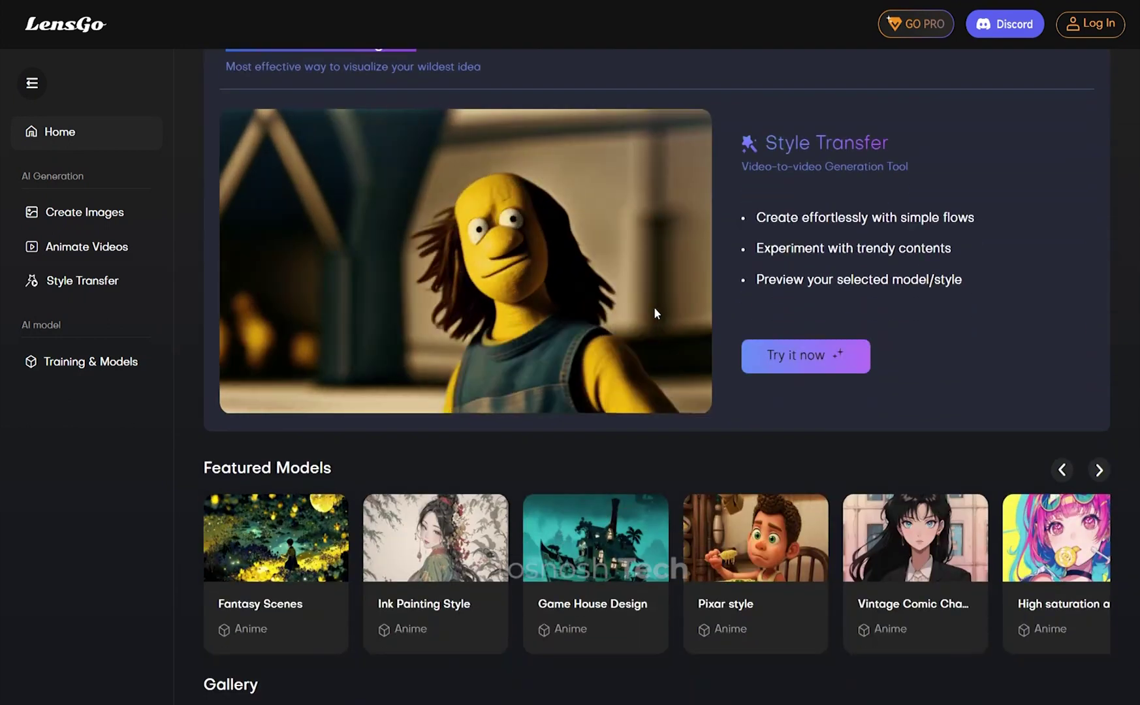
{"action": "scroll", "coordinate": [655, 308], "scroll_direction": "down", "scroll_amount": 1}
{"action": "scroll", "coordinate": [652, 312], "scroll_direction": "down", "scroll_amount": 1}
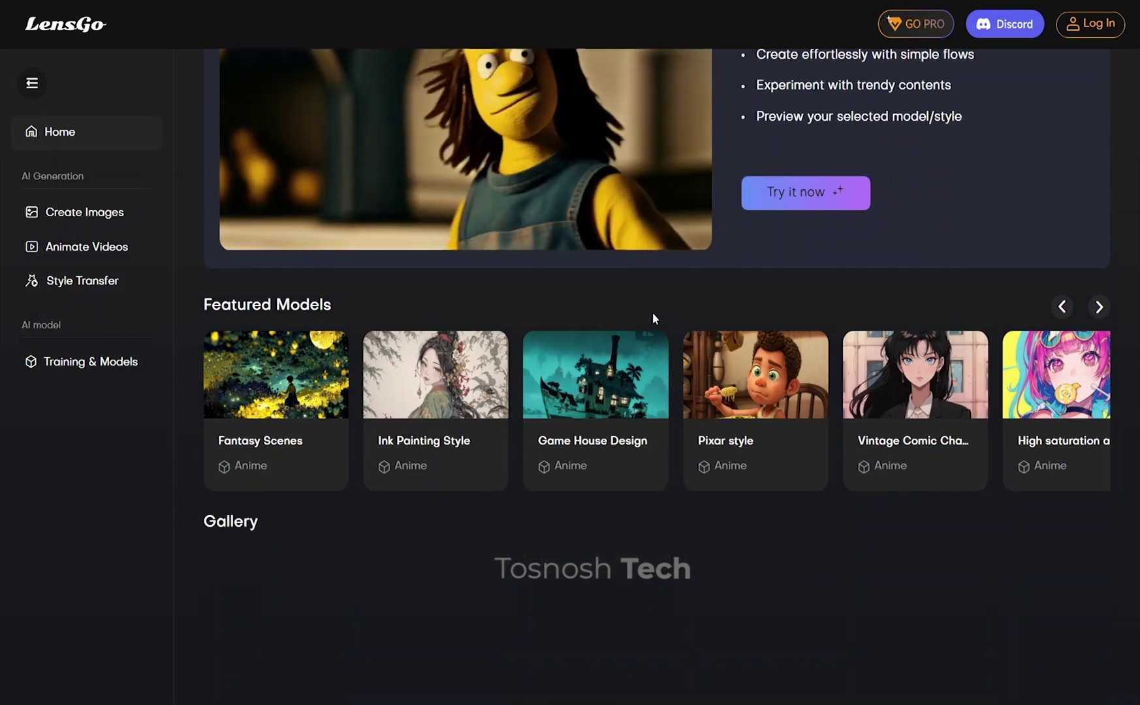
{"action": "scroll", "coordinate": [651, 311], "scroll_direction": "up", "scroll_amount": 1}
{"action": "scroll", "coordinate": [651, 314], "scroll_direction": "up", "scroll_amount": 4}
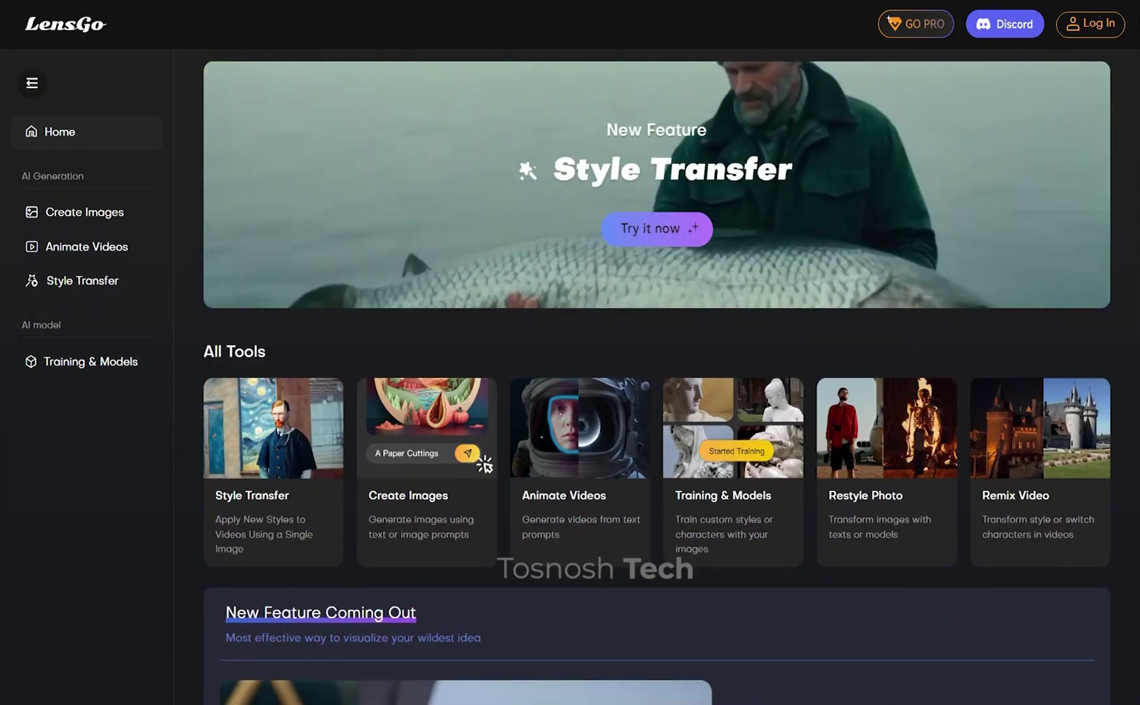
Log in to LensGo and paste the peace-and-equality prompt into Animate Videos
{"action": "left_click", "coordinate": [1081, 28]}
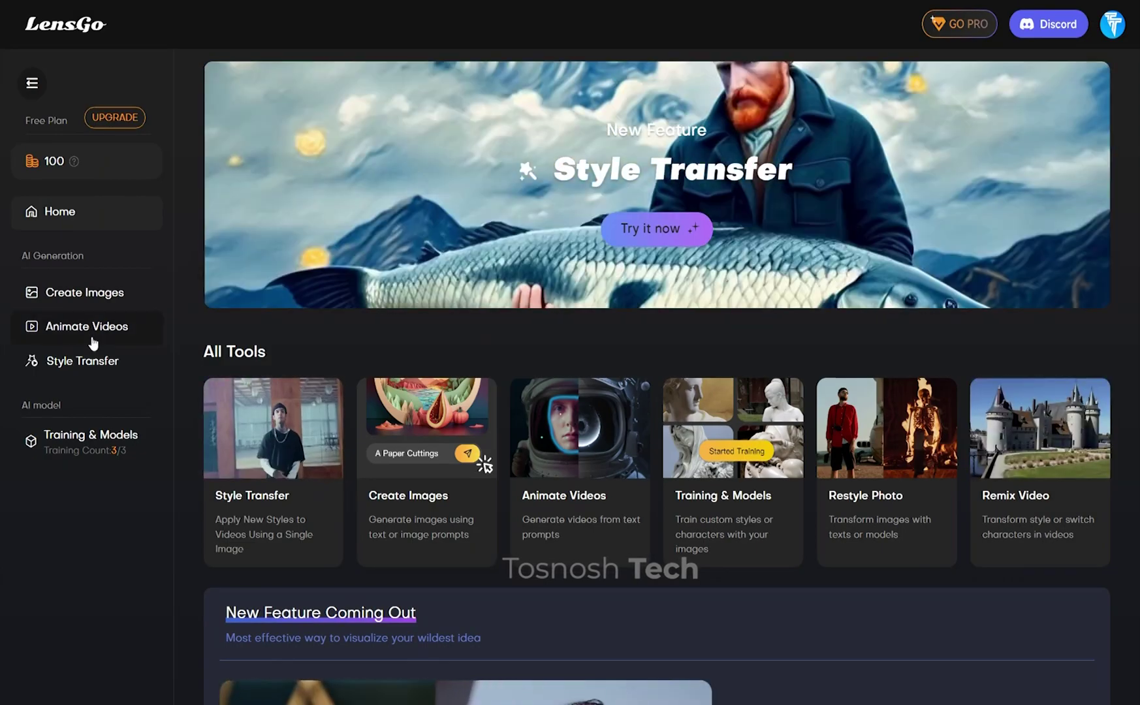
{"action": "left_click", "coordinate": [93, 343]}
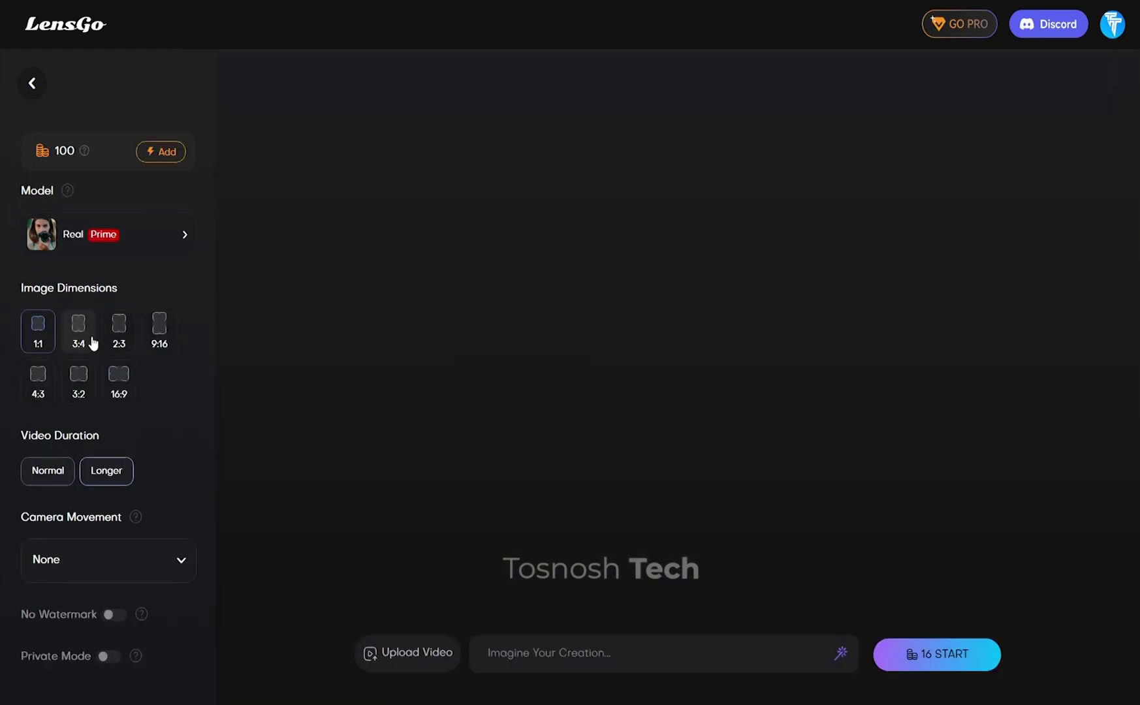
{"action": "left_click", "coordinate": [542, 637]}
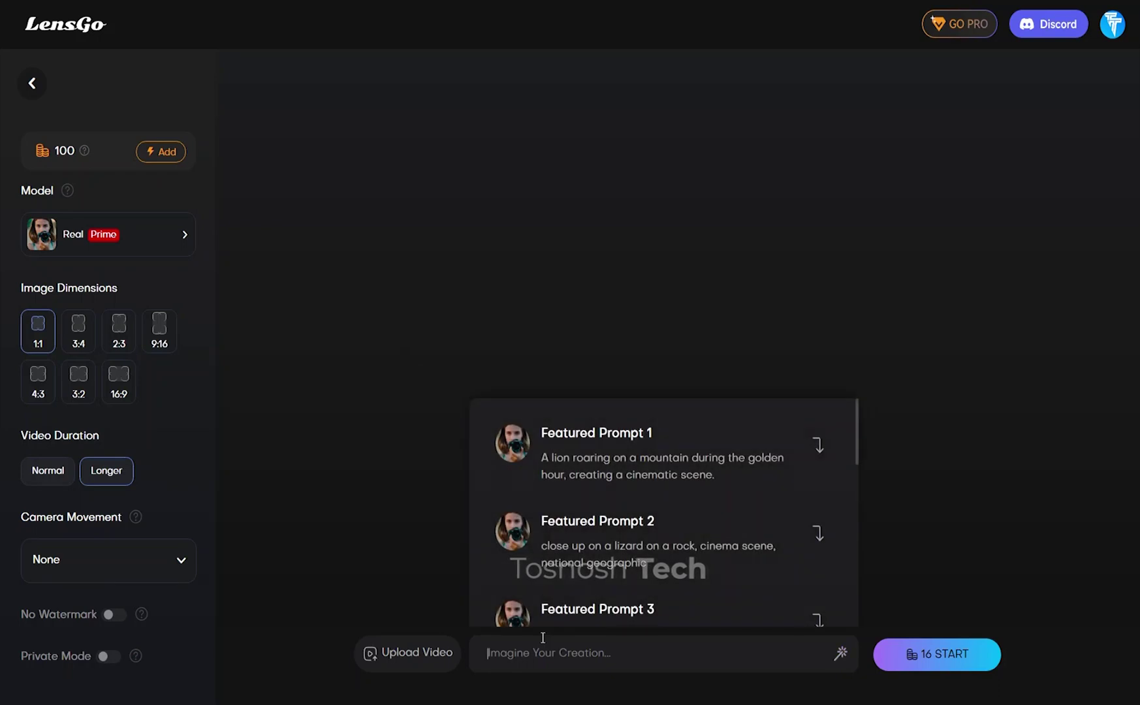
{"action": "right_click", "coordinate": [542, 638]}
{"action": "left_click", "coordinate": [600, 458]}
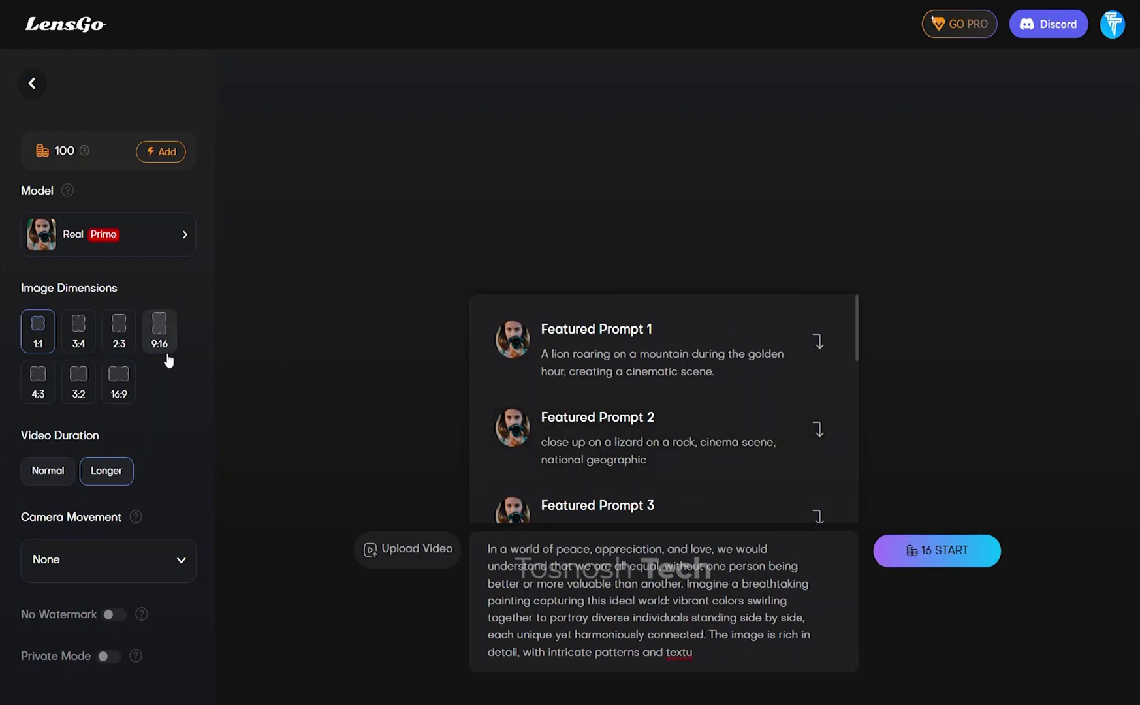
Choose the Pixar style model and check Camera Movement
{"action": "left_click", "coordinate": [127, 237]}
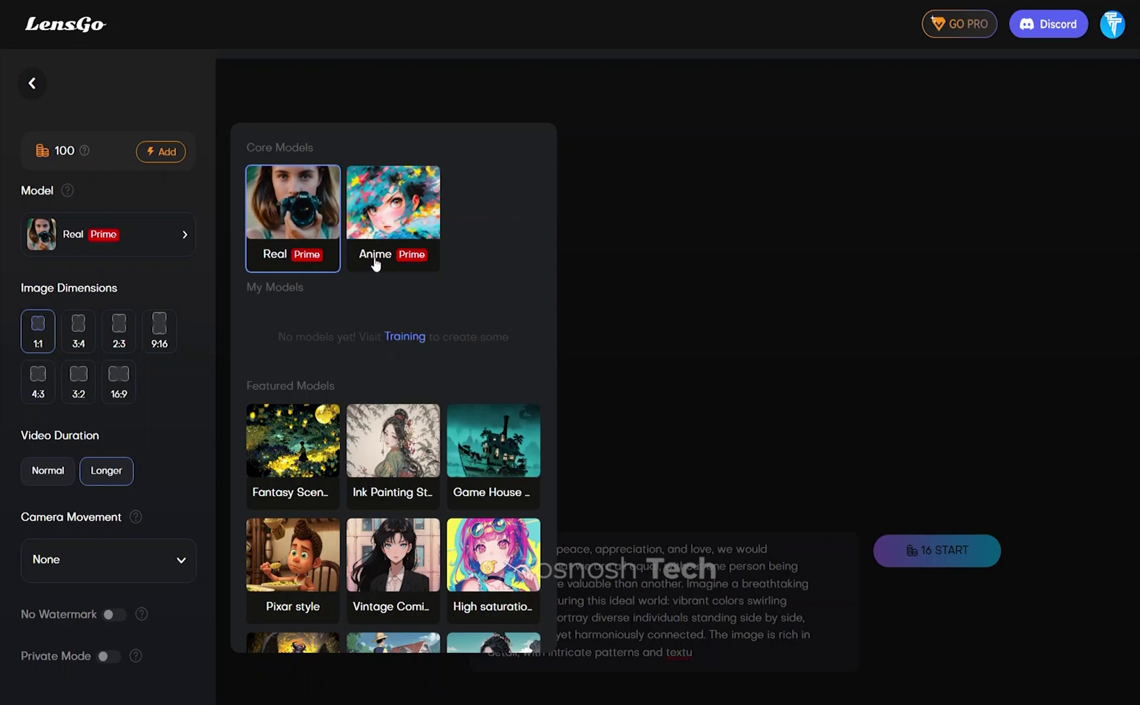
{"action": "scroll", "coordinate": [459, 462], "scroll_direction": "down", "scroll_amount": 1}
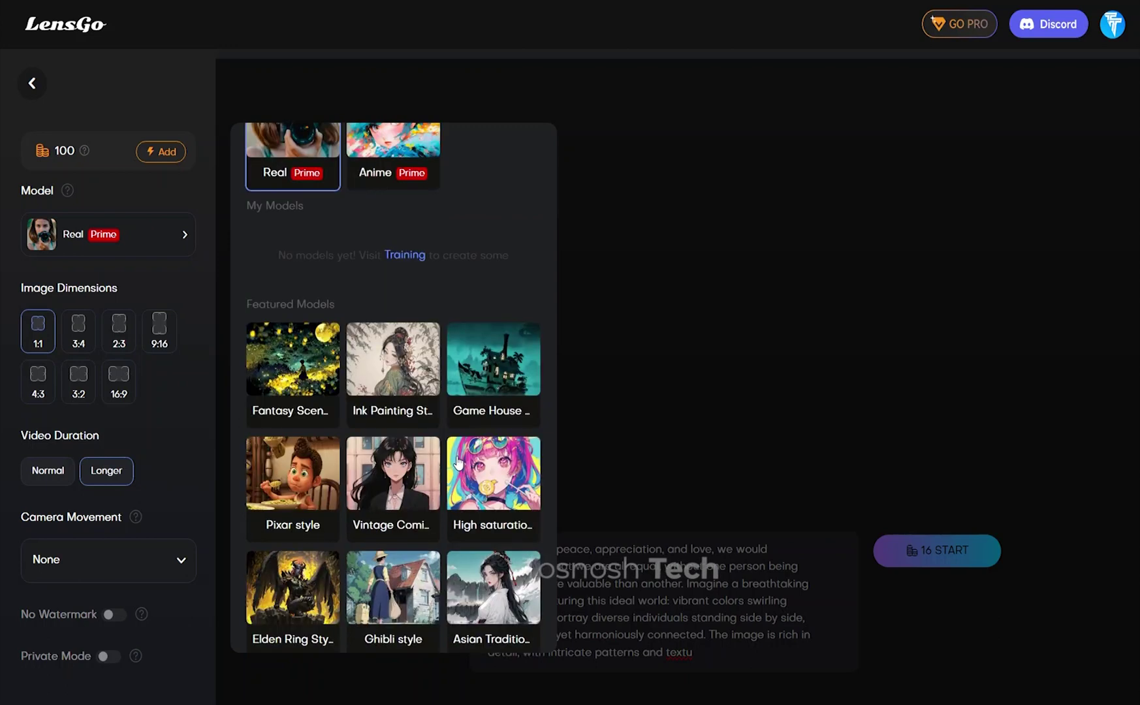
{"action": "left_click", "coordinate": [303, 499]}
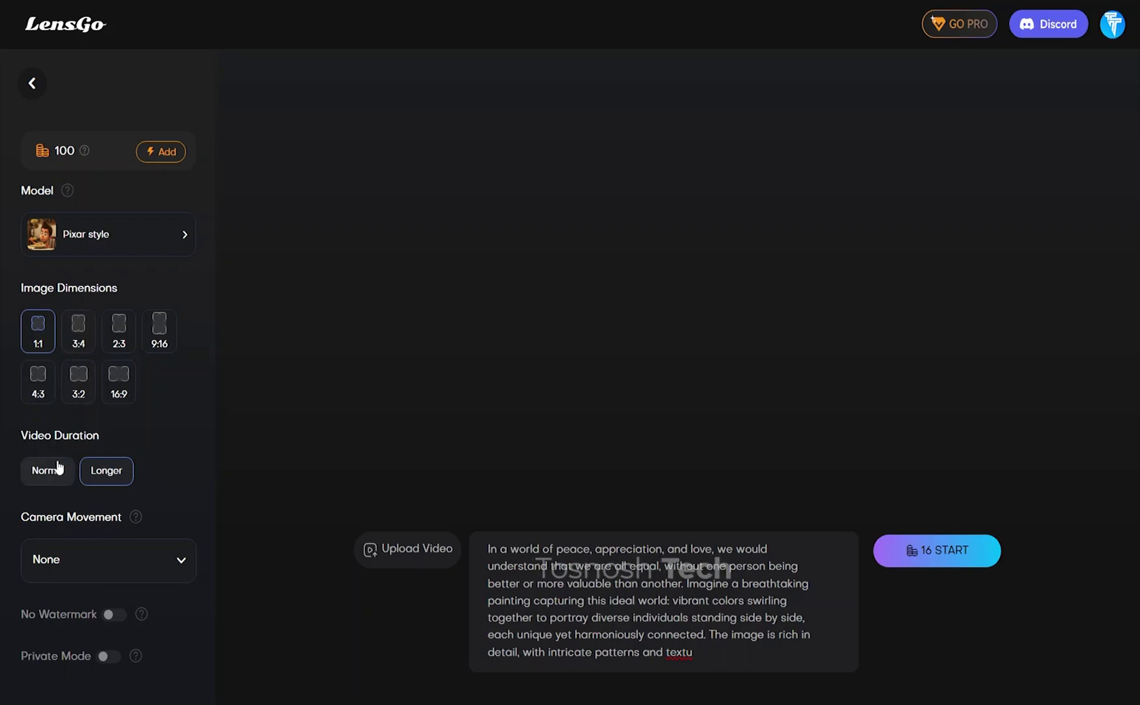
{"action": "left_click", "coordinate": [134, 559]}
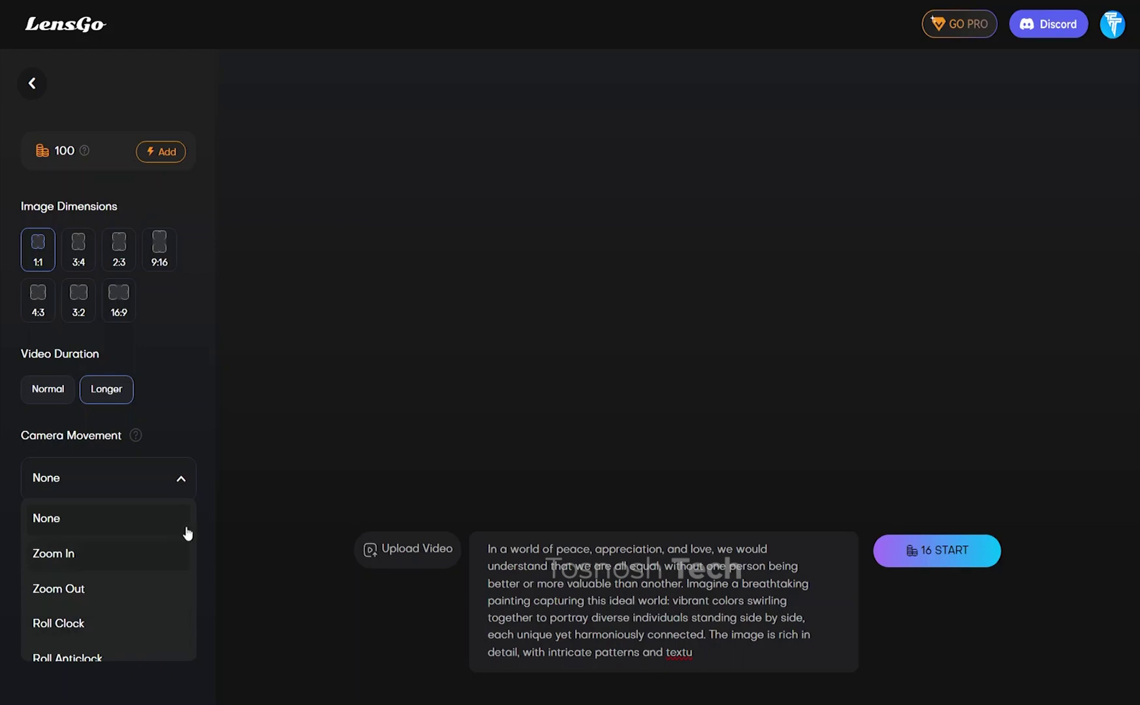
{"action": "scroll", "coordinate": [99, 176], "scroll_direction": "up", "scroll_amount": 1}
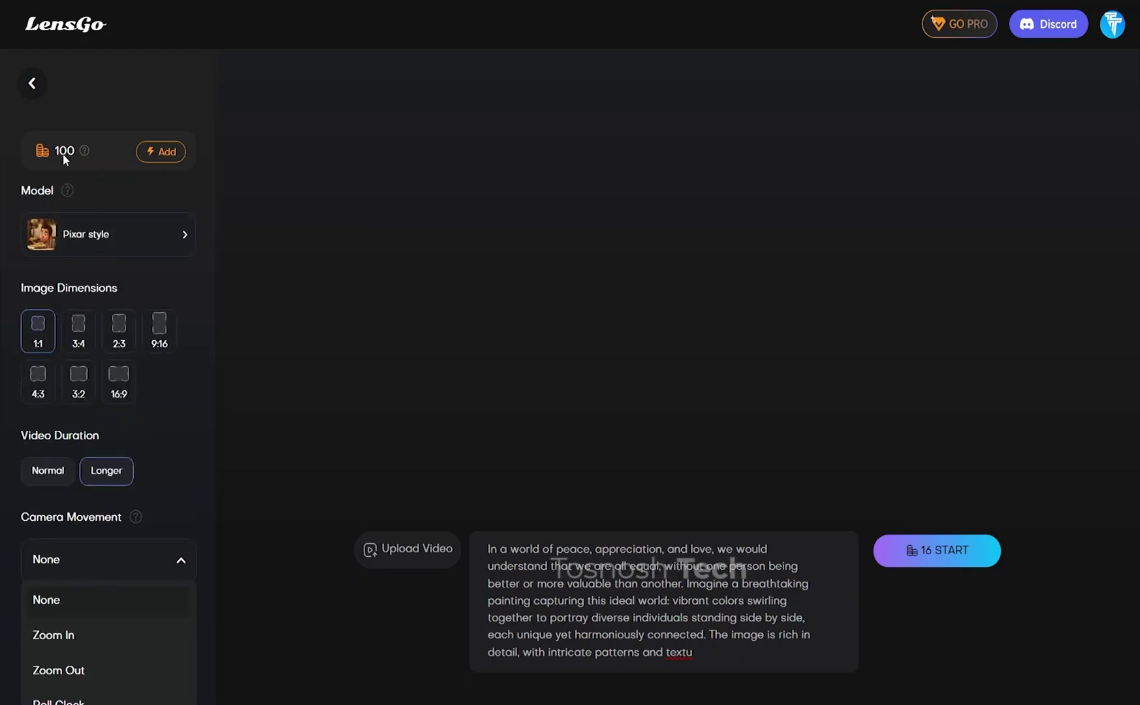
Start generating the Pixar-style LensGo video
{"action": "left_click", "coordinate": [930, 550]}
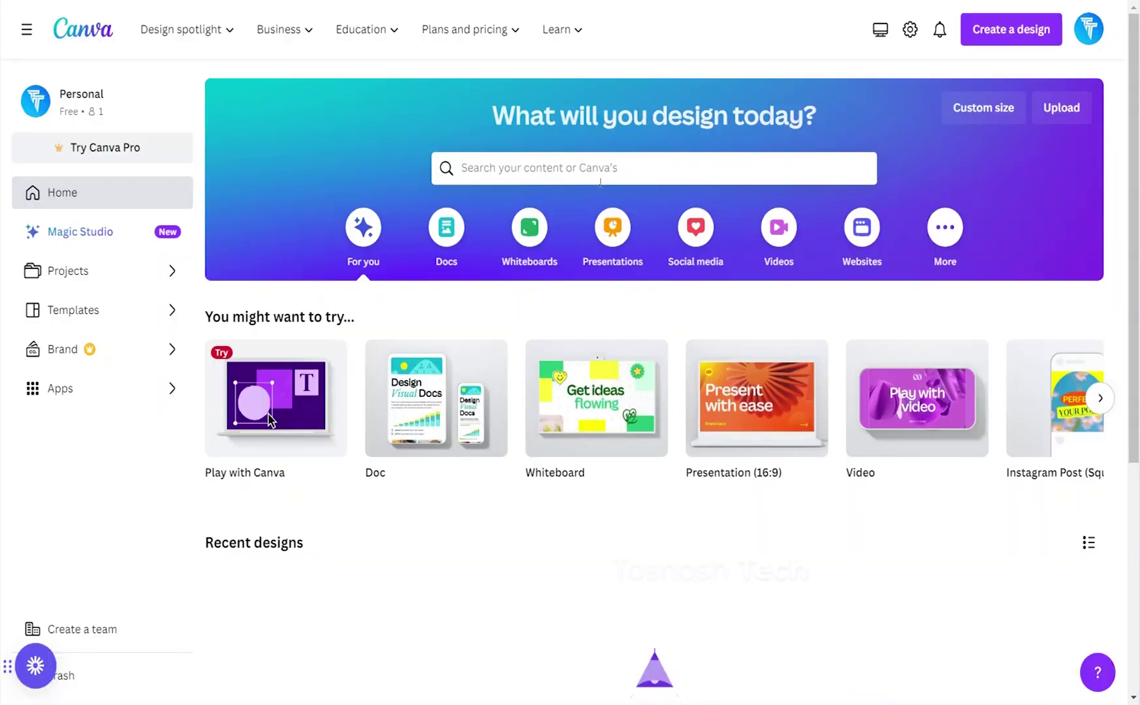
Find Magic Media under AI-powered apps and use it in a new Video design
{"action": "left_click", "coordinate": [129, 405]}
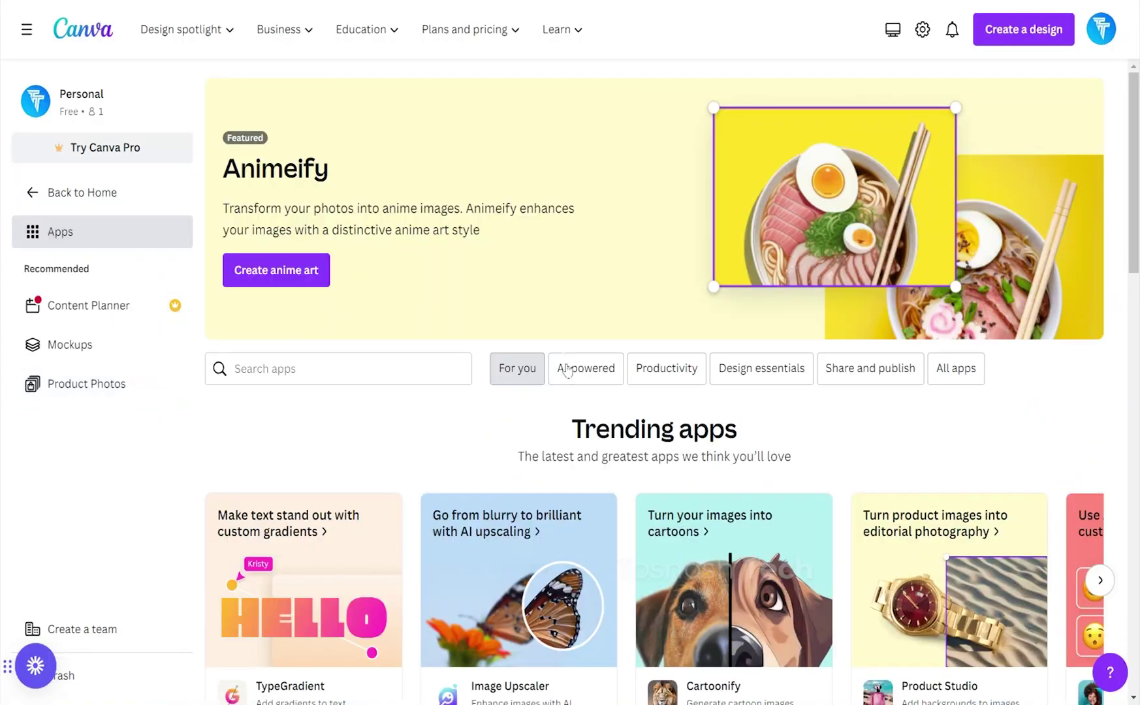
{"action": "left_click", "coordinate": [571, 379]}
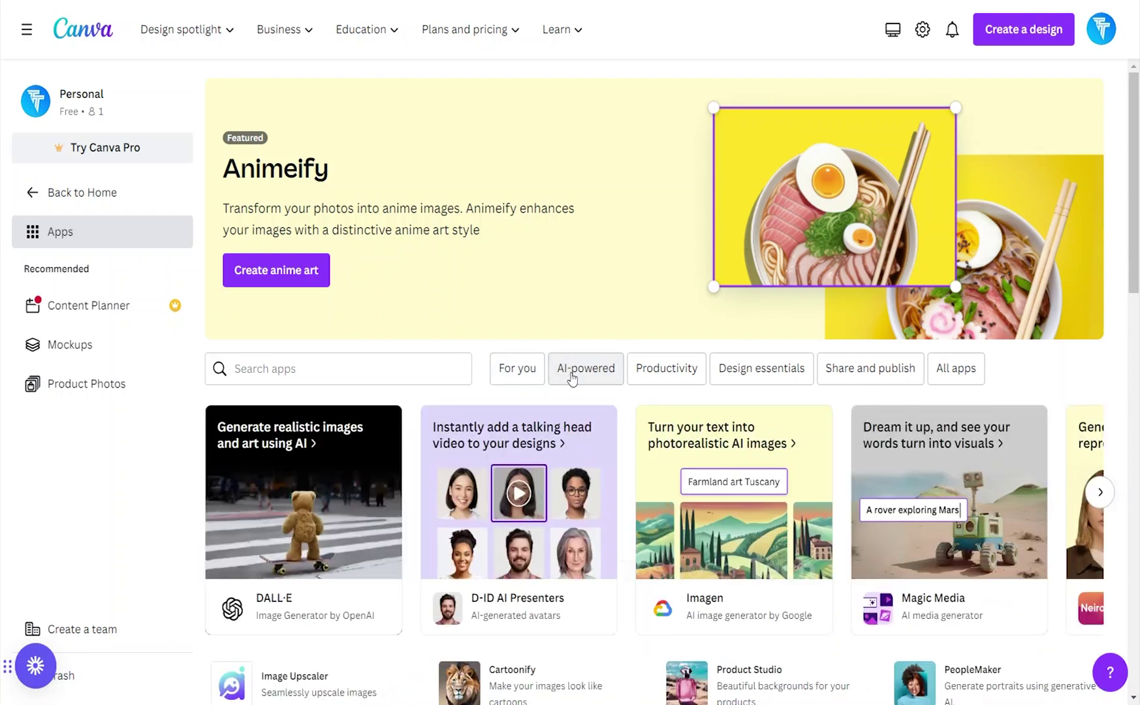
{"action": "scroll", "coordinate": [571, 379], "scroll_direction": "down", "scroll_amount": 1}
{"action": "scroll", "coordinate": [570, 379], "scroll_direction": "down", "scroll_amount": 2}
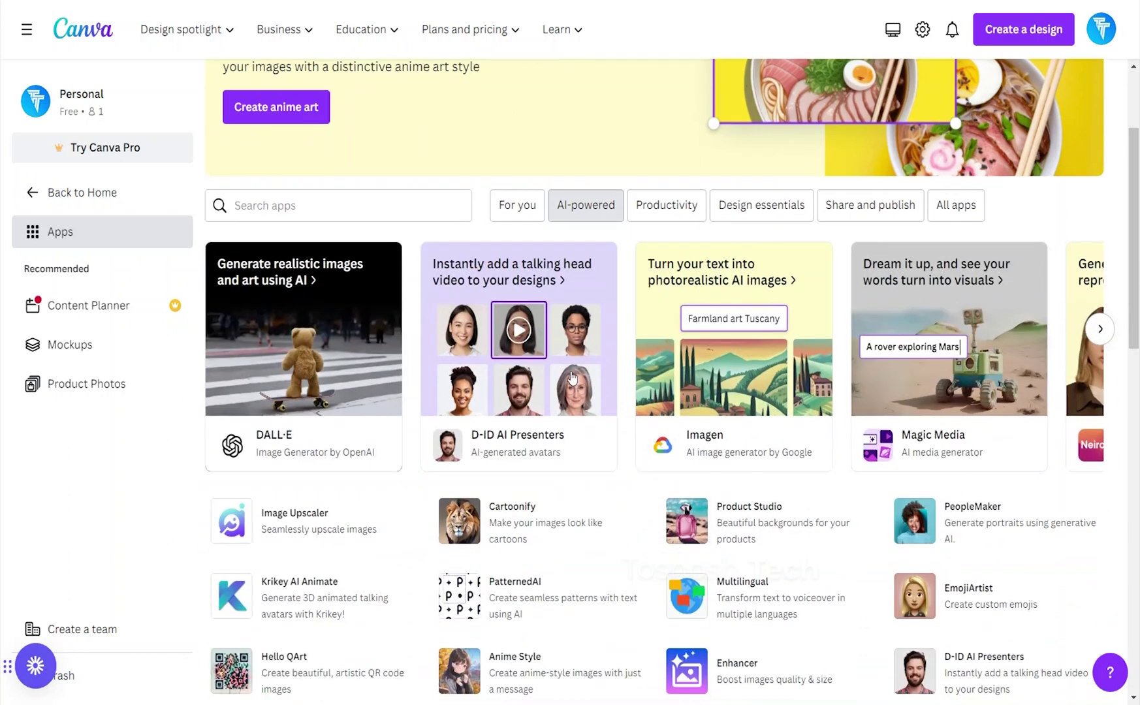
{"action": "scroll", "coordinate": [572, 380], "scroll_direction": "down", "scroll_amount": 1}
{"action": "scroll", "coordinate": [572, 379], "scroll_direction": "down", "scroll_amount": 1}
{"action": "scroll", "coordinate": [571, 379], "scroll_direction": "down", "scroll_amount": 1}
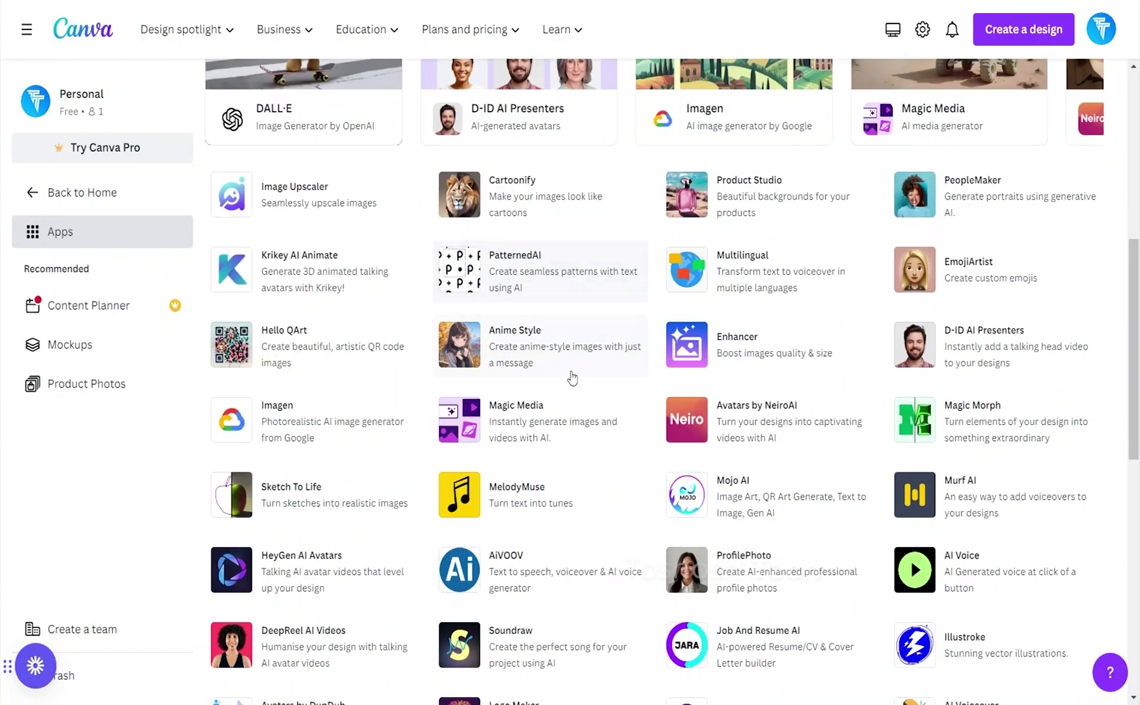
{"action": "left_click", "coordinate": [538, 433]}
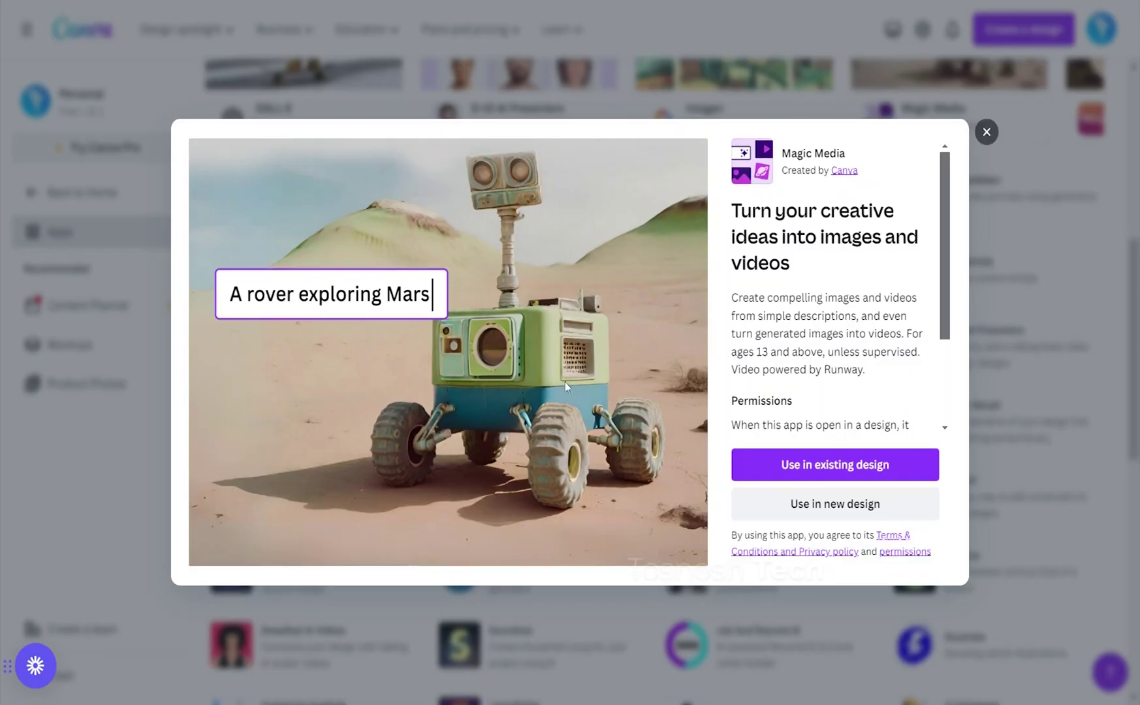
{"action": "left_click", "coordinate": [789, 503]}
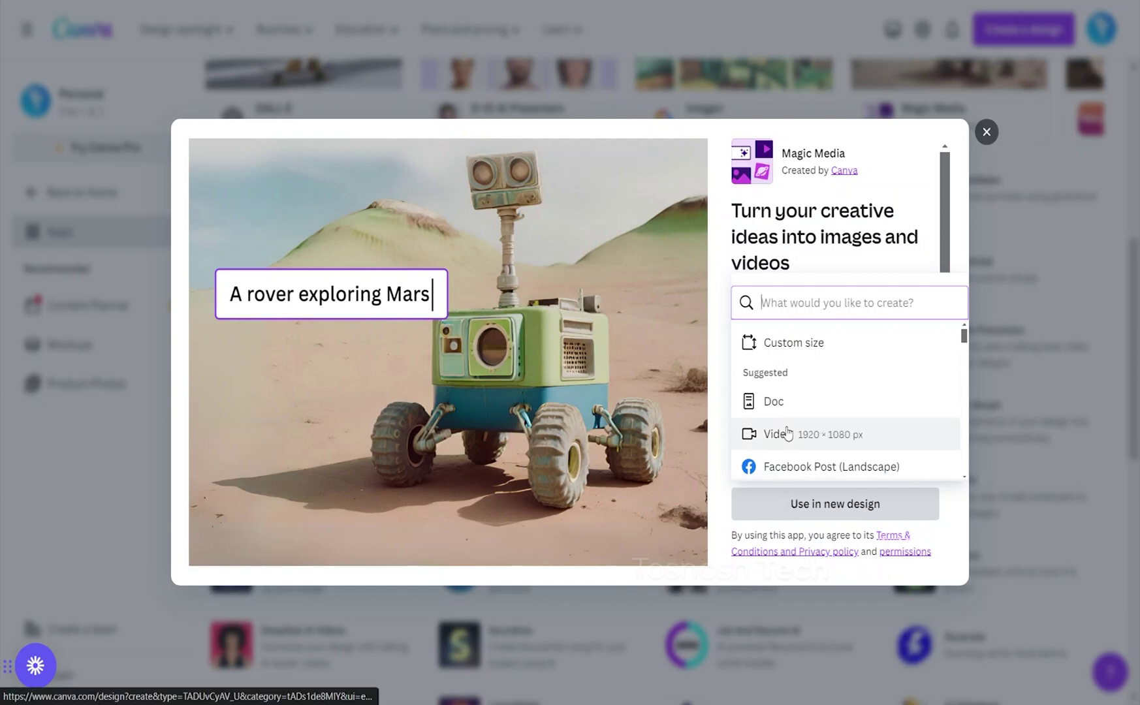
{"action": "left_click", "coordinate": [772, 434]}
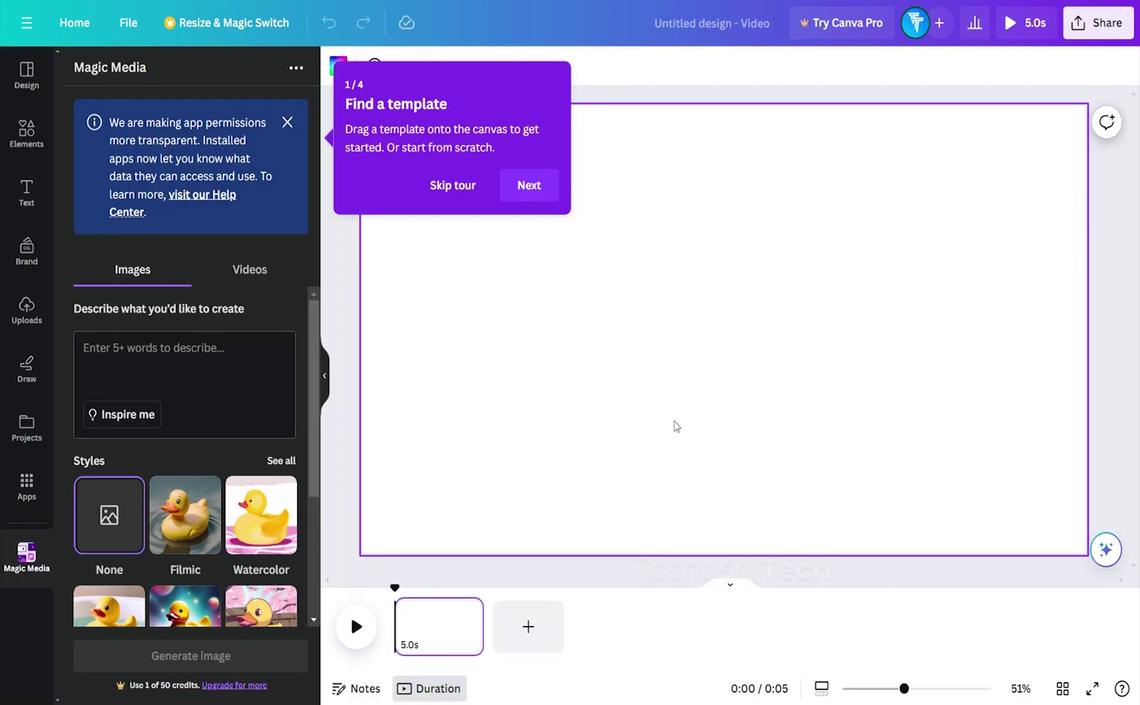
Paste the love-birds-on-Cassia-fistula description into Magic Media Videos and generate it
{"action": "left_click", "coordinate": [464, 189]}
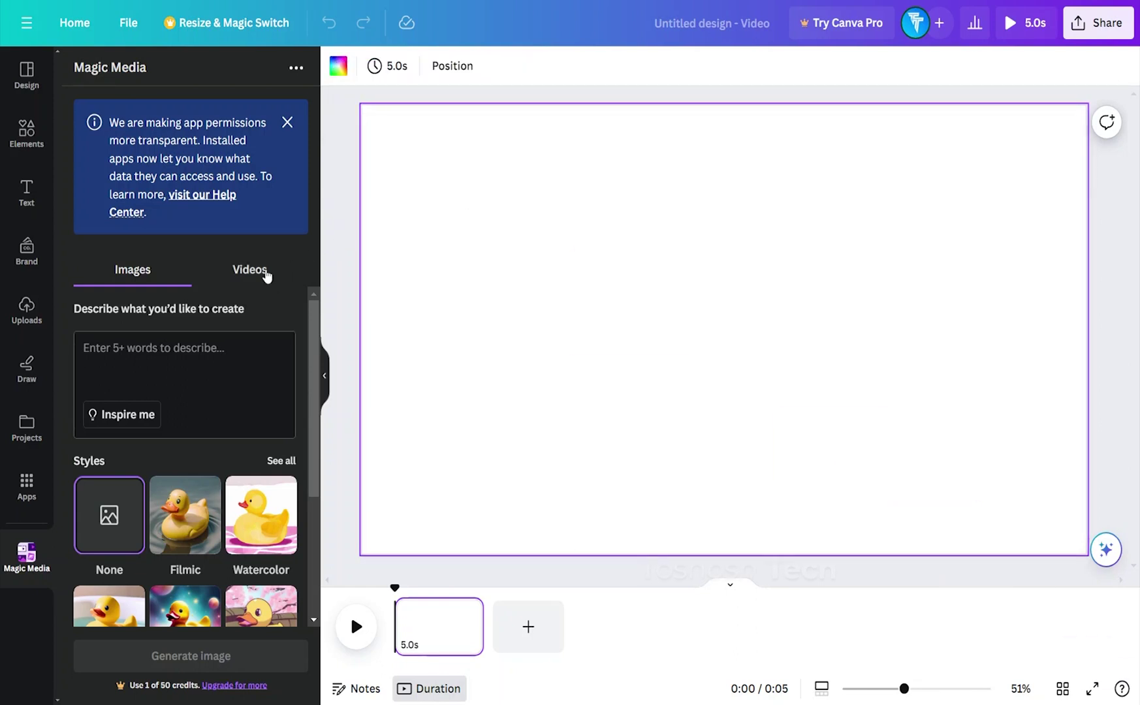
{"action": "left_click", "coordinate": [249, 270]}
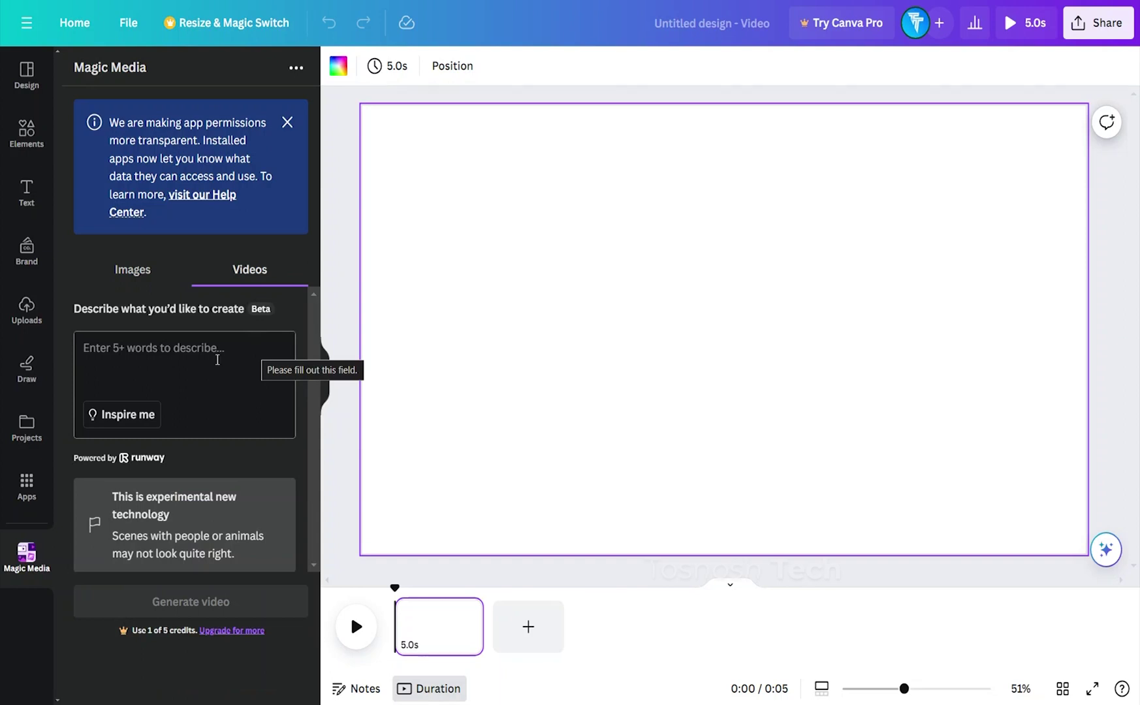
{"action": "right_click", "coordinate": [216, 360]}
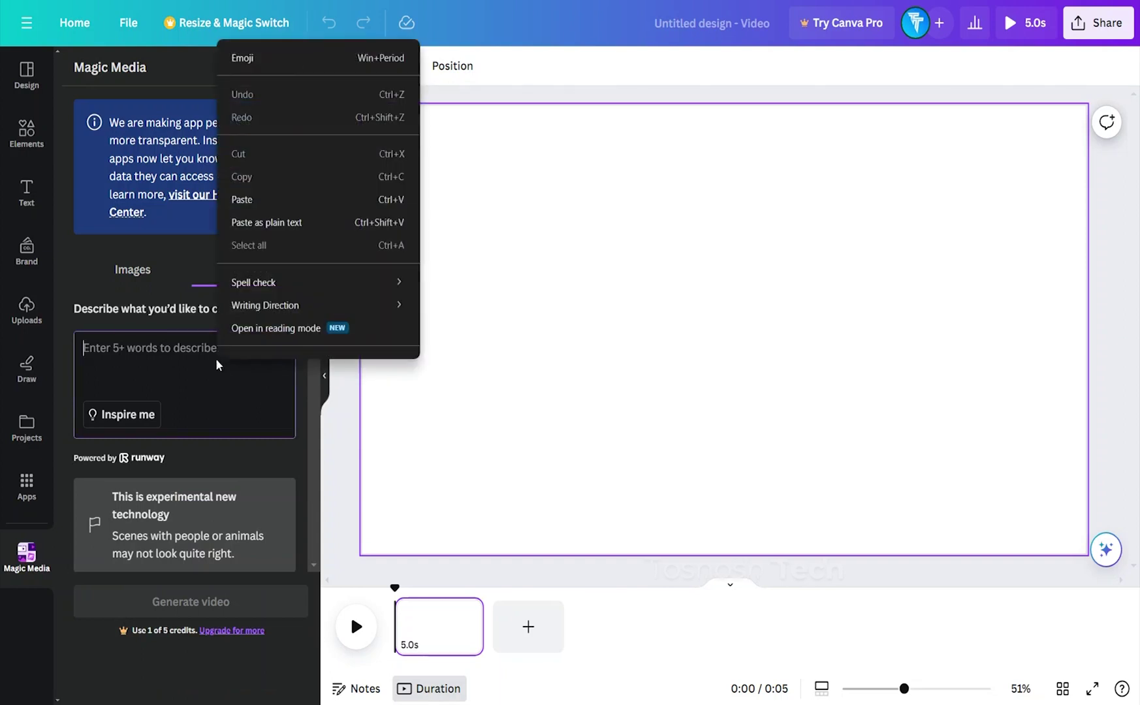
{"action": "left_click", "coordinate": [262, 208]}
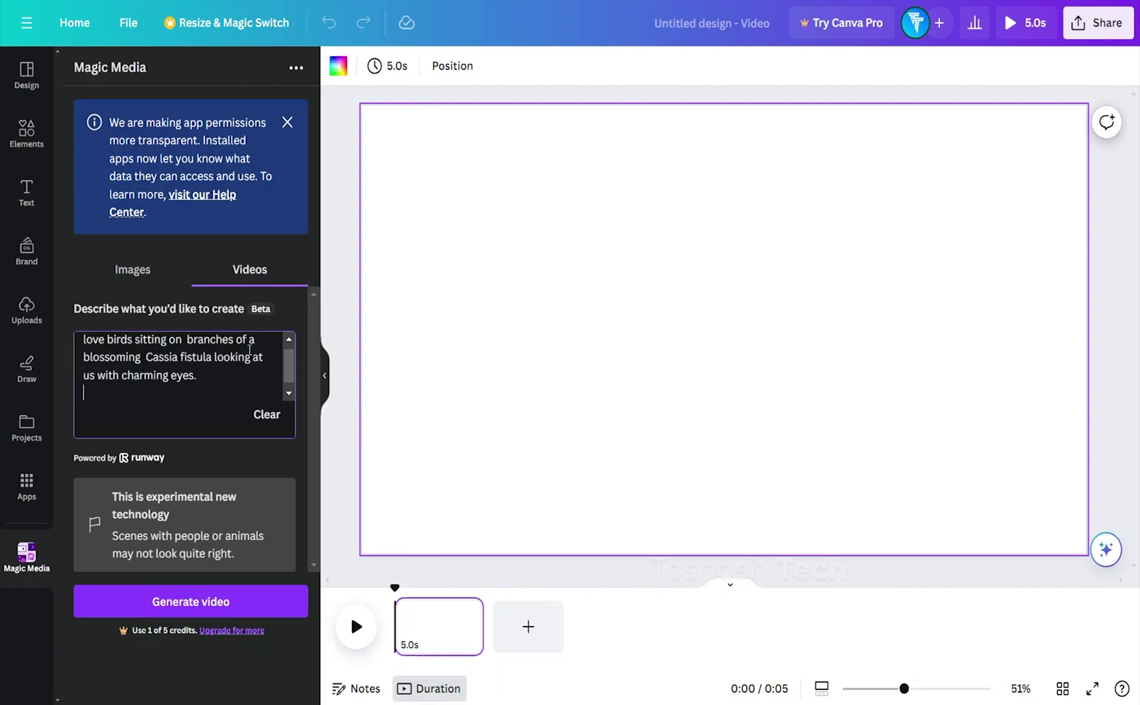
{"action": "left_click", "coordinate": [204, 595]}
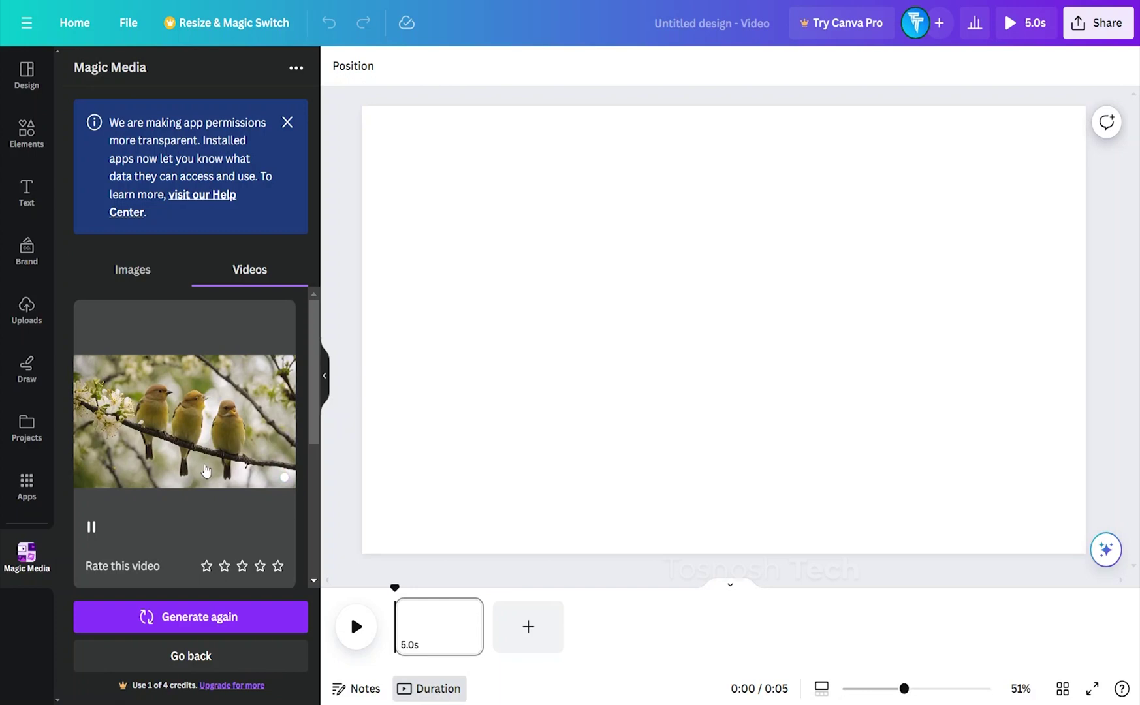
Add the birds video as the full-page background and show its MP4 1080p download settings
{"action": "left_click", "coordinate": [210, 445]}
{"action": "mouse_move", "coordinate": [490, 393]}
{"action": "right_click", "coordinate": [603, 308]}
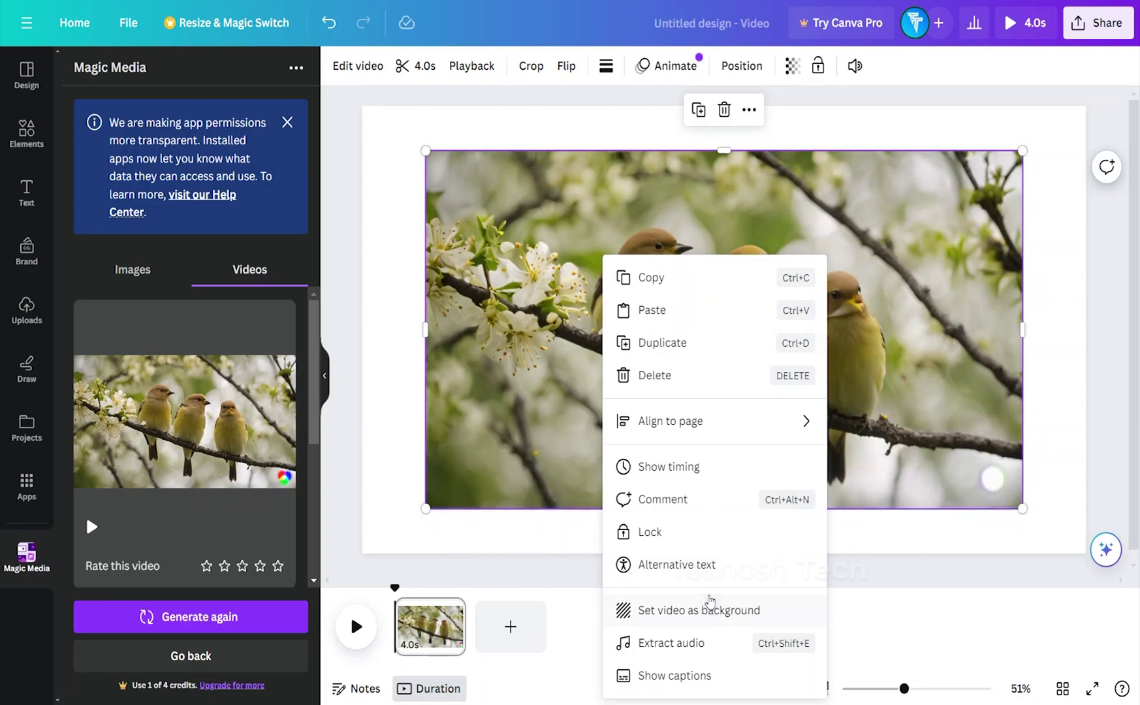
{"action": "left_click", "coordinate": [724, 613]}
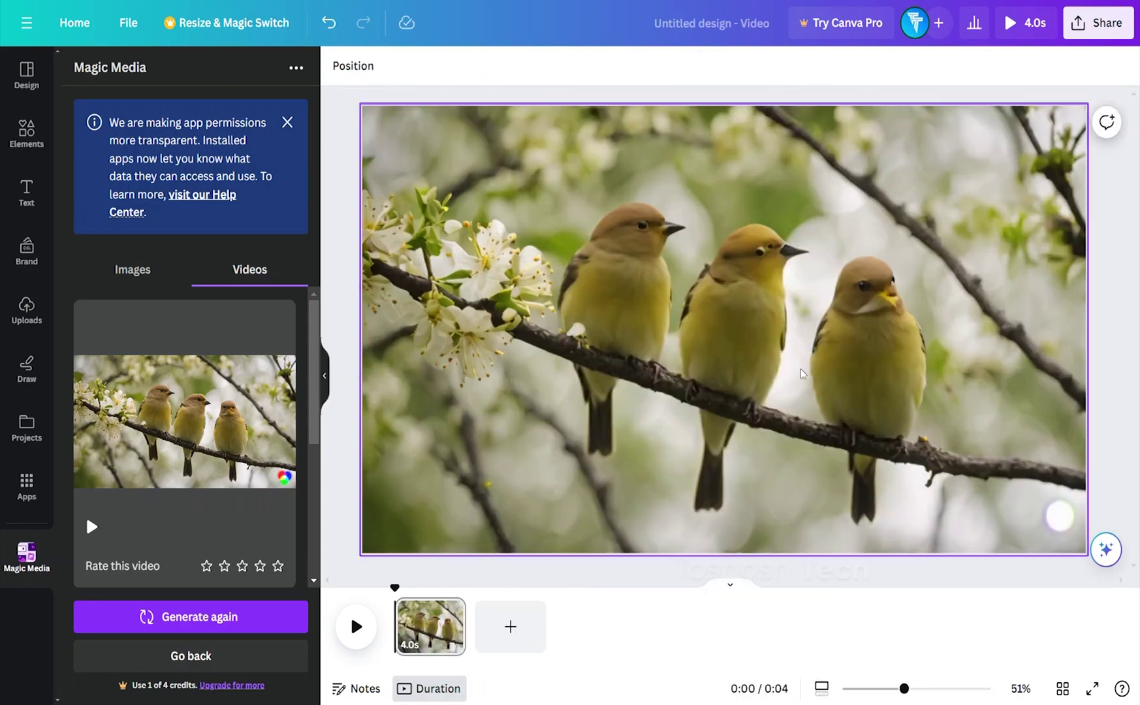
{"action": "left_click", "coordinate": [1090, 24]}
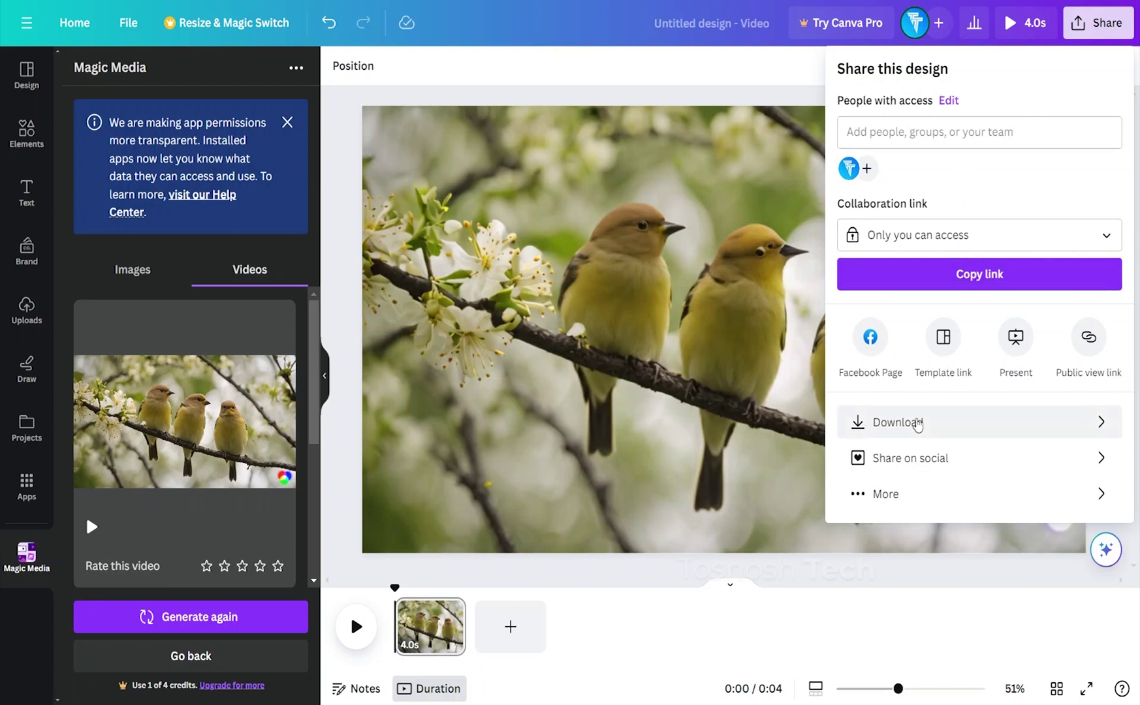
{"action": "left_click", "coordinate": [937, 428]}
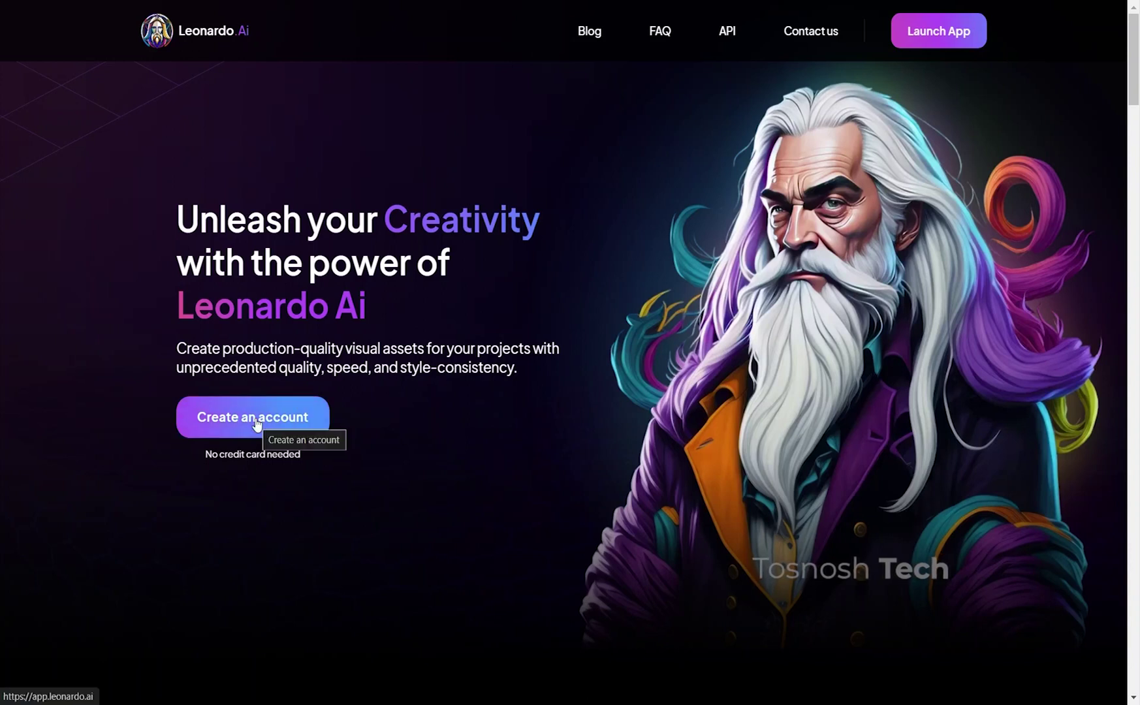
Set up Leonardo.Ai image generation: octopus prompt, Leonardo Diffusion XL model, 2 images
{"action": "left_click", "coordinate": [941, 45]}
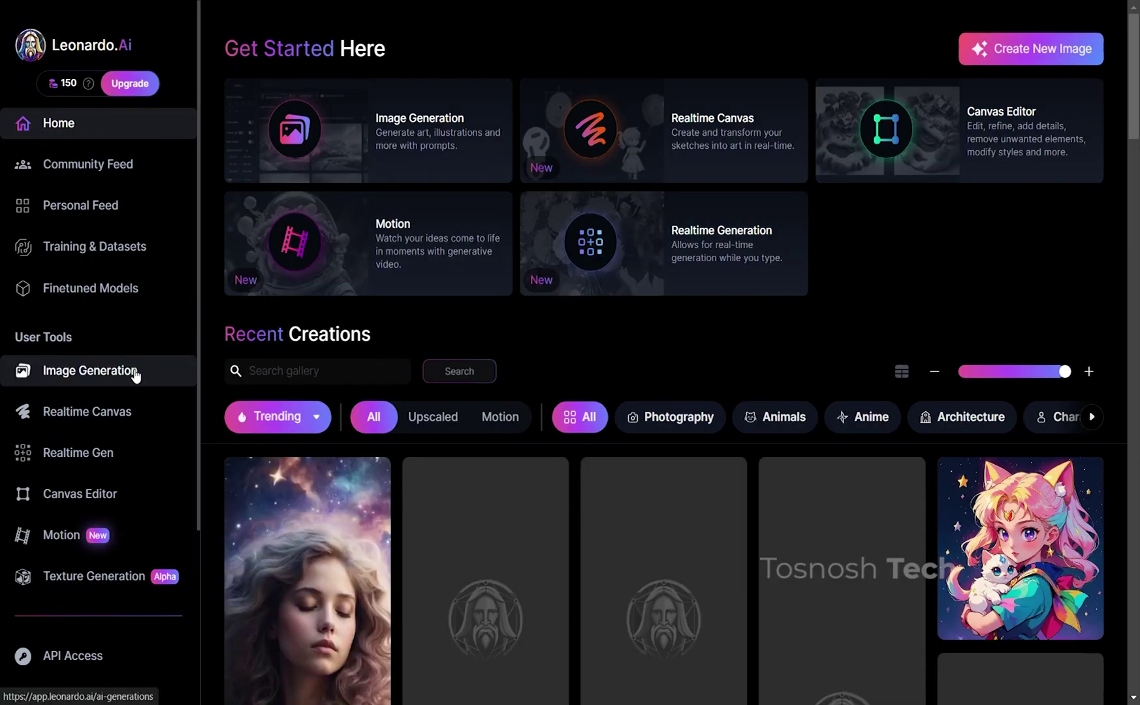
{"action": "left_click", "coordinate": [136, 374]}
{"action": "scroll", "coordinate": [533, 394], "scroll_direction": "down", "scroll_amount": 5}
{"action": "scroll", "coordinate": [529, 367], "scroll_direction": "down", "scroll_amount": 4}
{"action": "scroll", "coordinate": [530, 368], "scroll_direction": "up", "scroll_amount": 10}
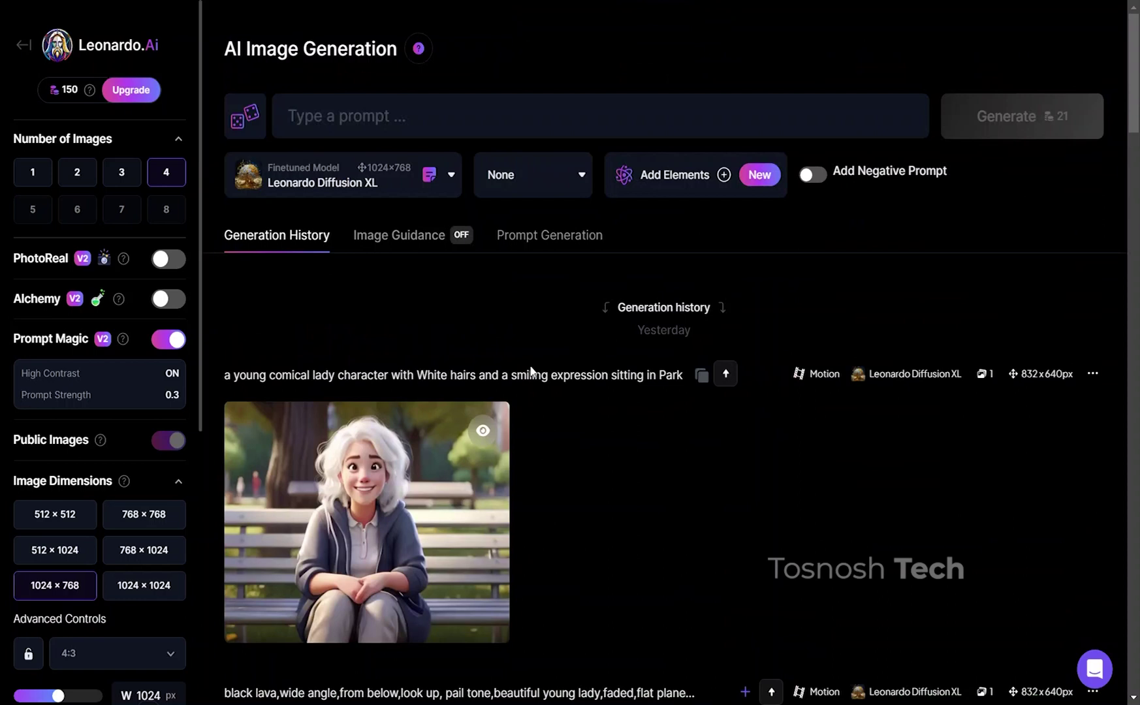
{"action": "right_click", "coordinate": [559, 113]}
{"action": "left_click", "coordinate": [566, 271]}
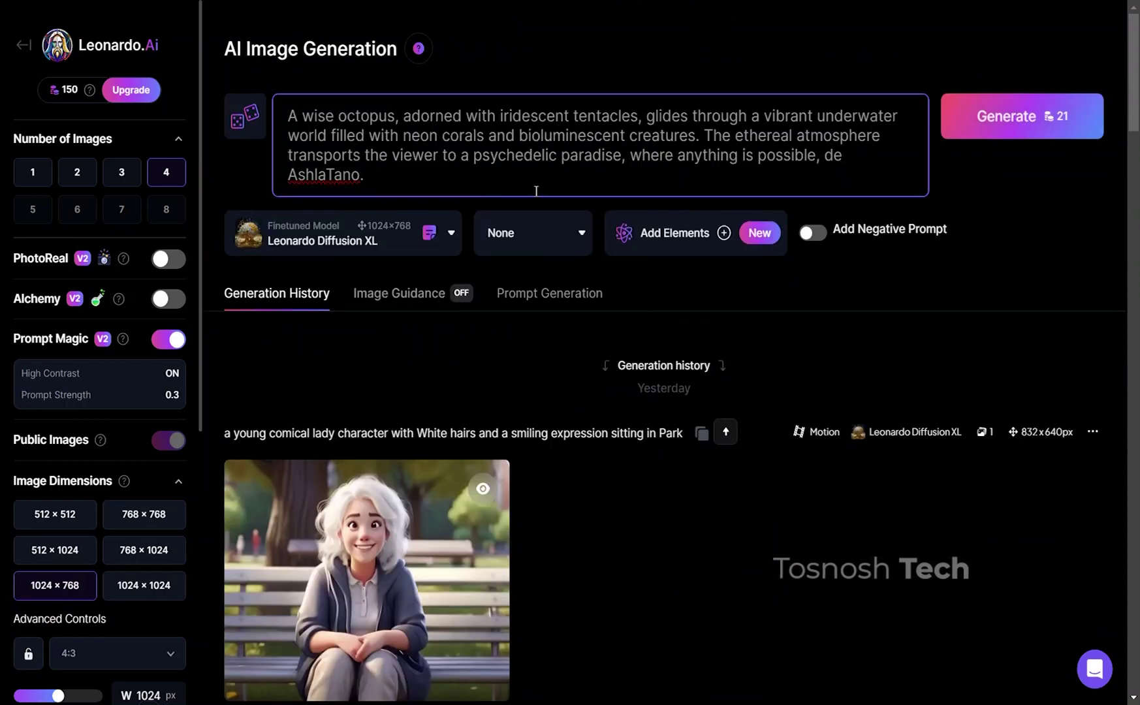
{"action": "left_click", "coordinate": [354, 236]}
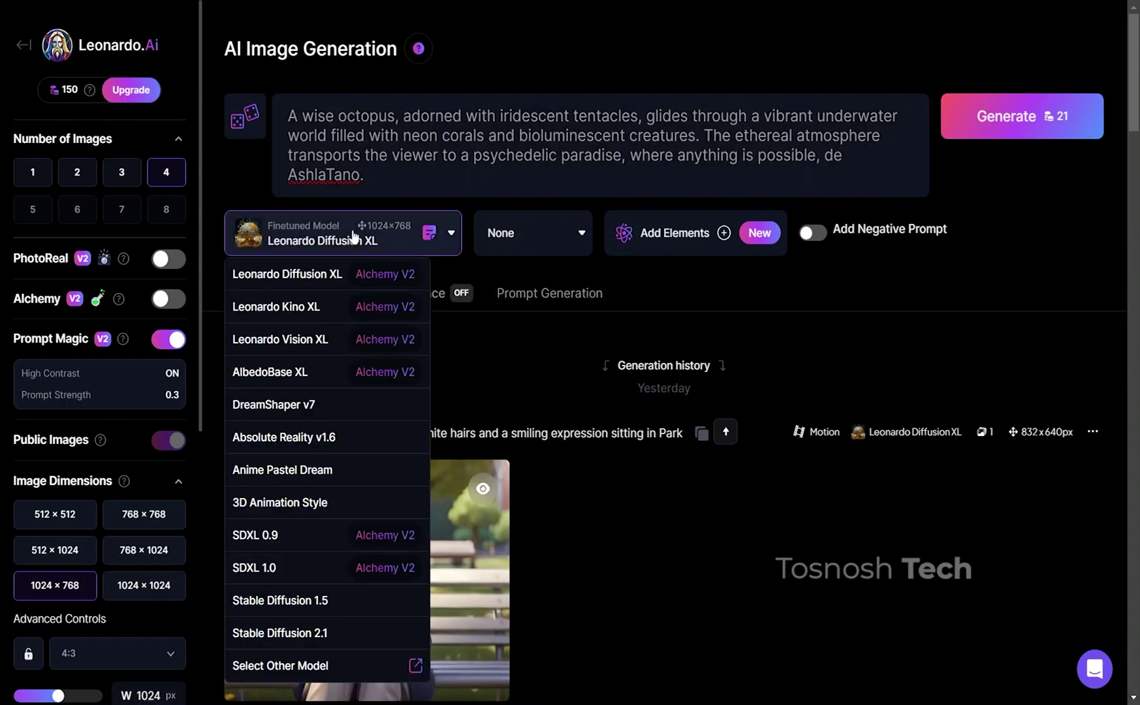
{"action": "left_click", "coordinate": [344, 272]}
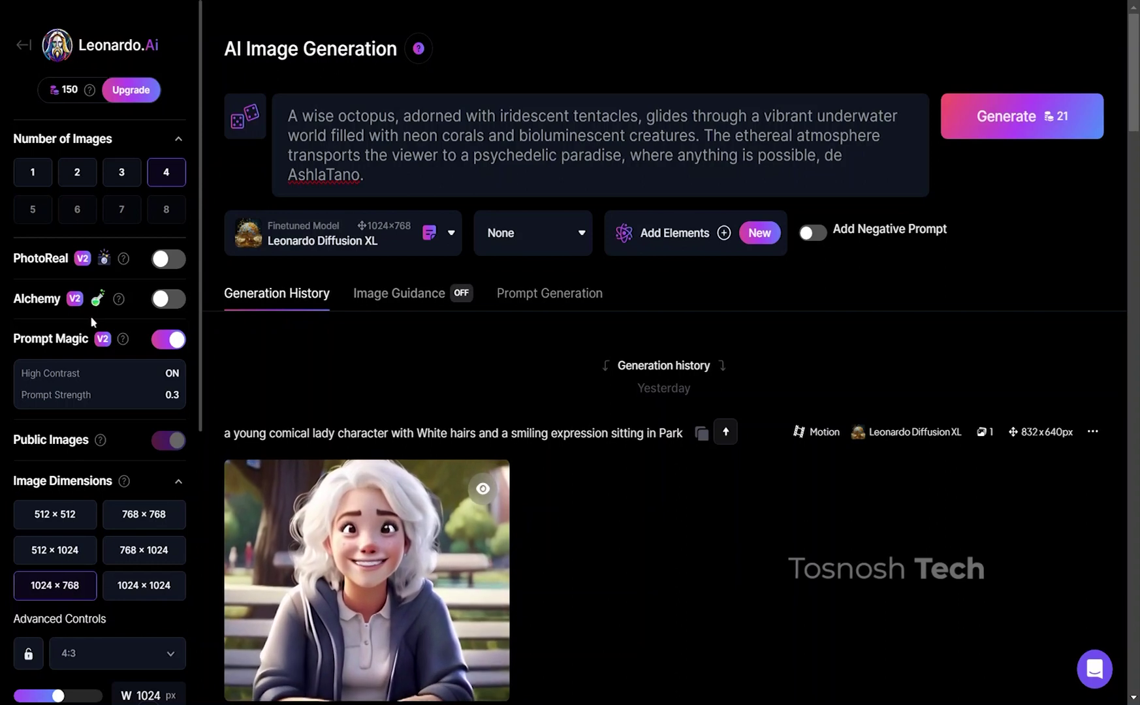
{"action": "left_click", "coordinate": [78, 175]}
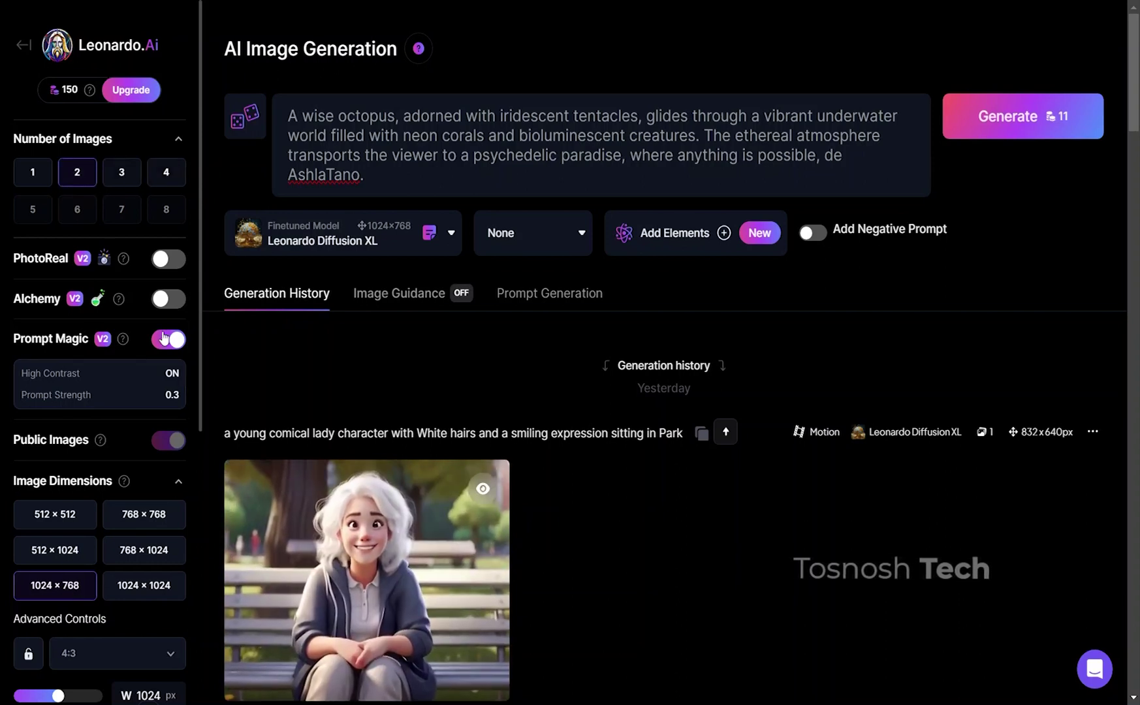
Generate the two octopus images, preview both full size, then open Personal Feed
{"action": "left_click", "coordinate": [1034, 122]}
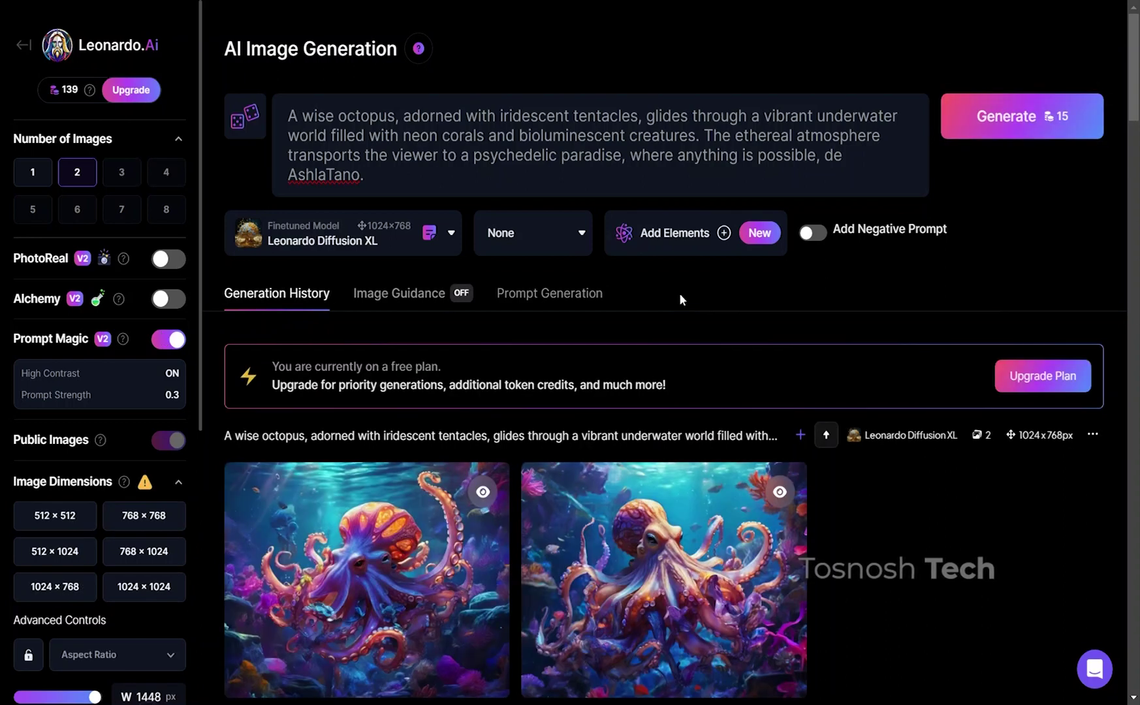
{"action": "left_click", "coordinate": [452, 522]}
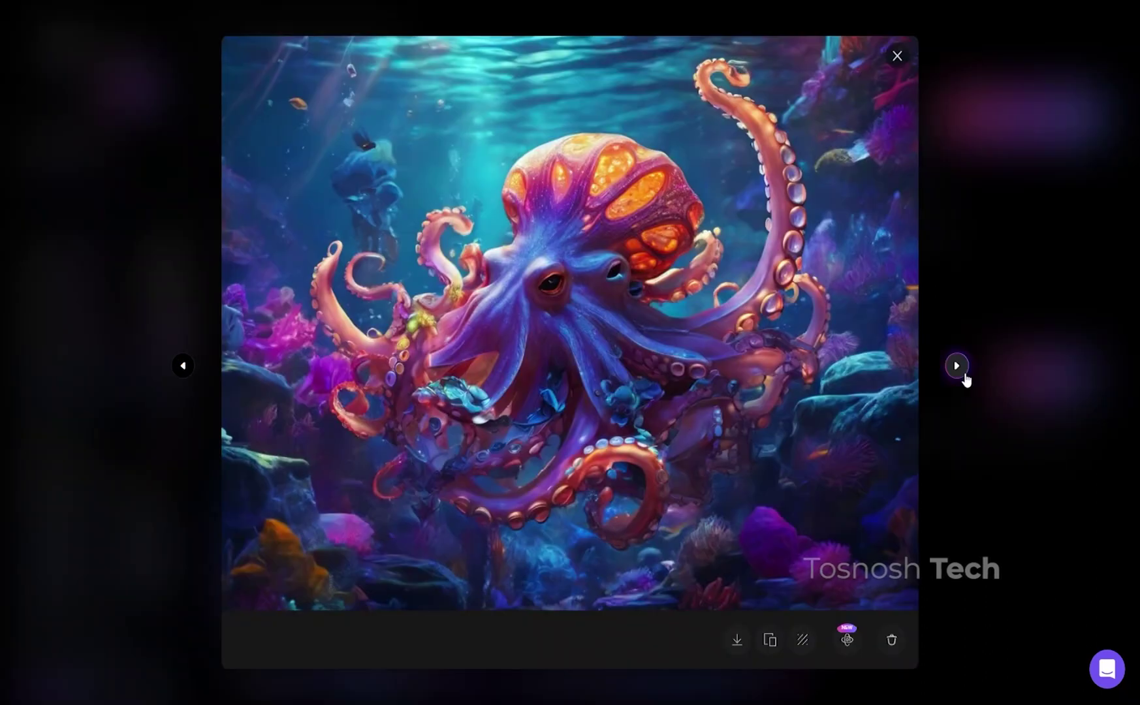
{"action": "left_click", "coordinate": [957, 365]}
{"action": "key", "text": "Escape"}
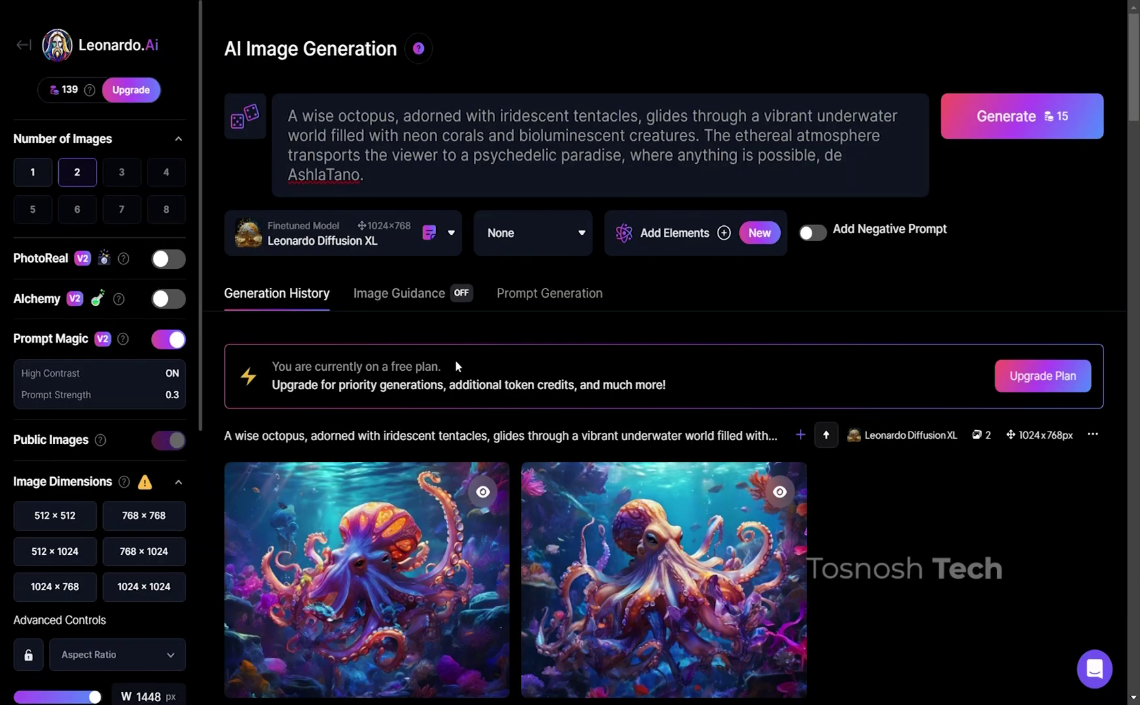
{"action": "left_click", "coordinate": [140, 204]}
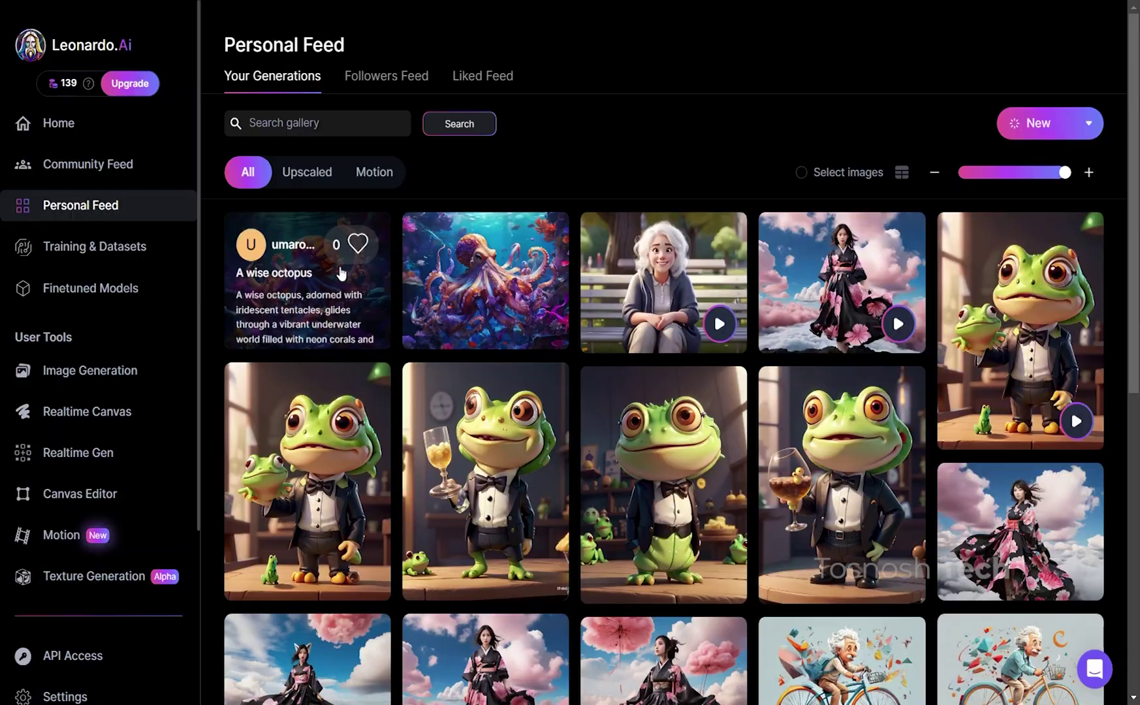
Animate the wise octopus image with Image2Motion, then close its details view
{"action": "left_click", "coordinate": [341, 275]}
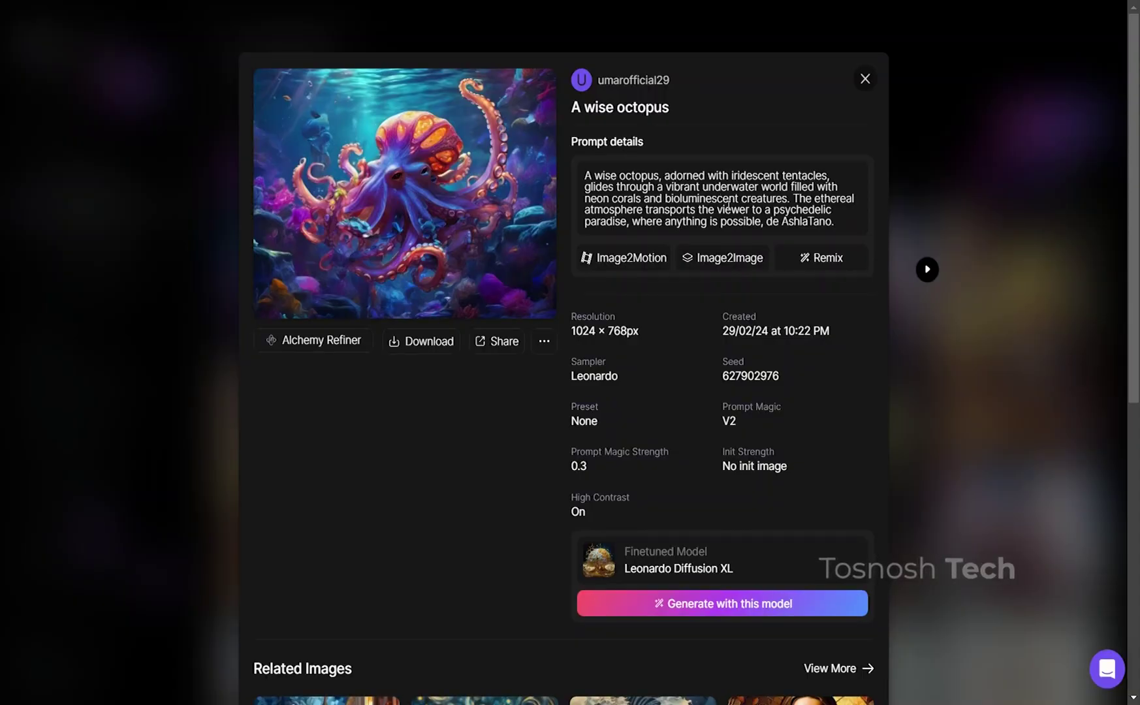
{"action": "left_click", "coordinate": [643, 266]}
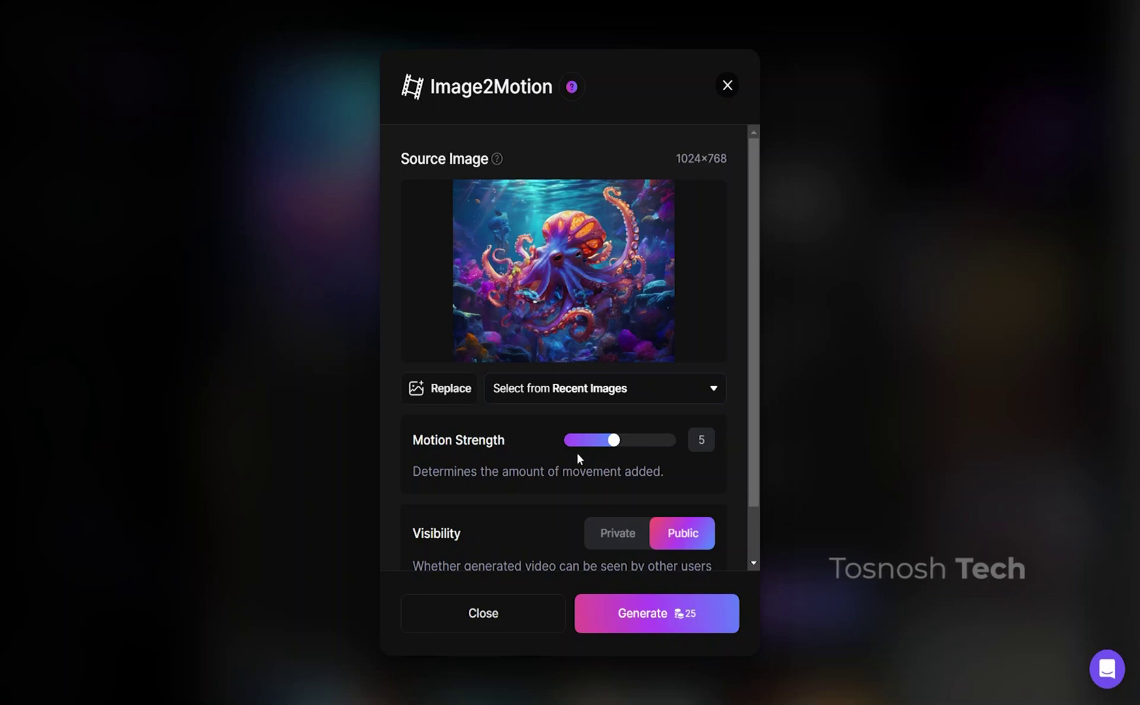
{"action": "left_click", "coordinate": [637, 614]}
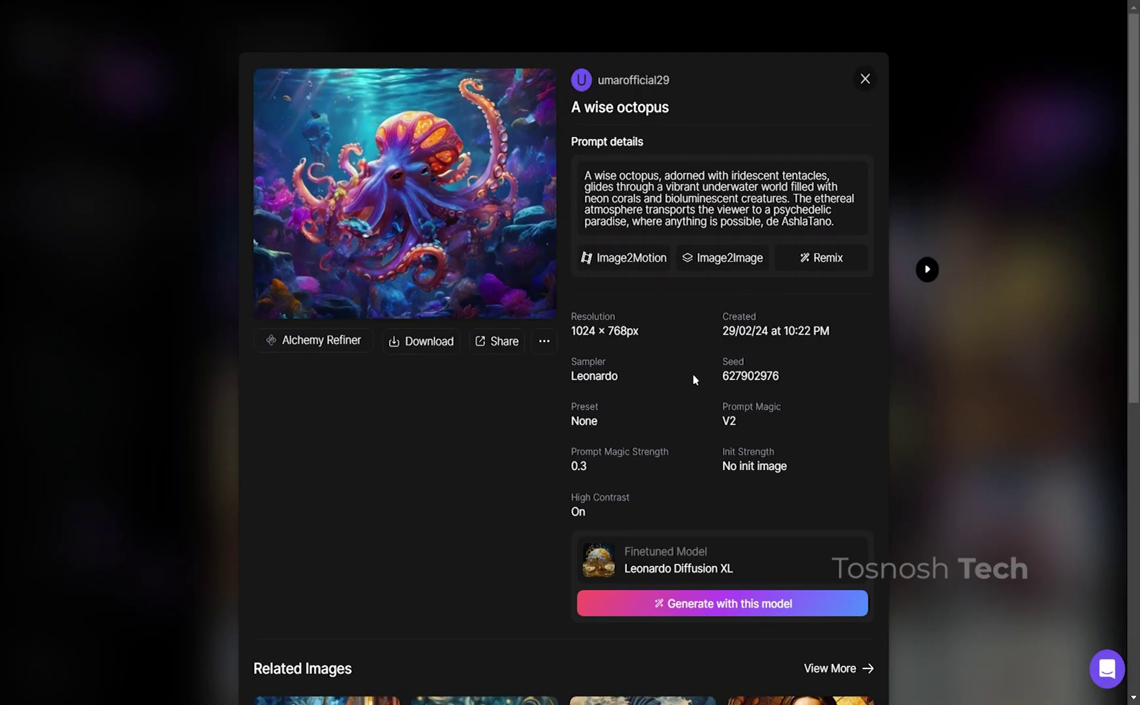
{"action": "left_click", "coordinate": [862, 81]}
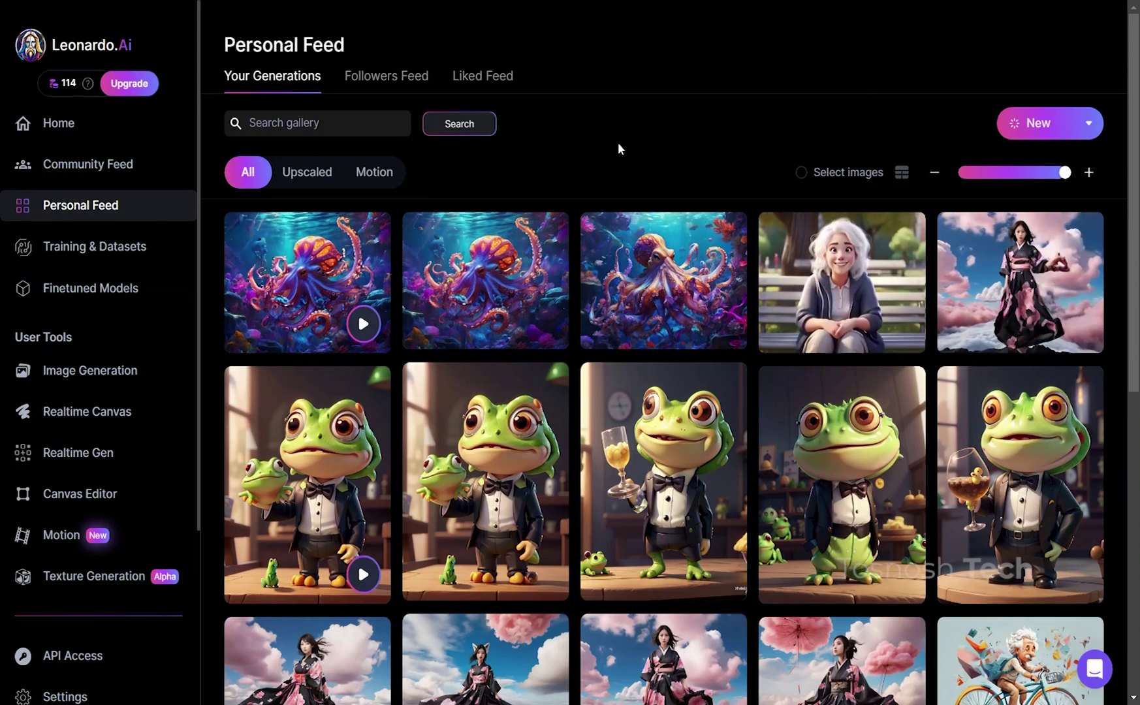
Return to Image Generation, where the octopus motion video tops the history
{"action": "left_click", "coordinate": [132, 377]}
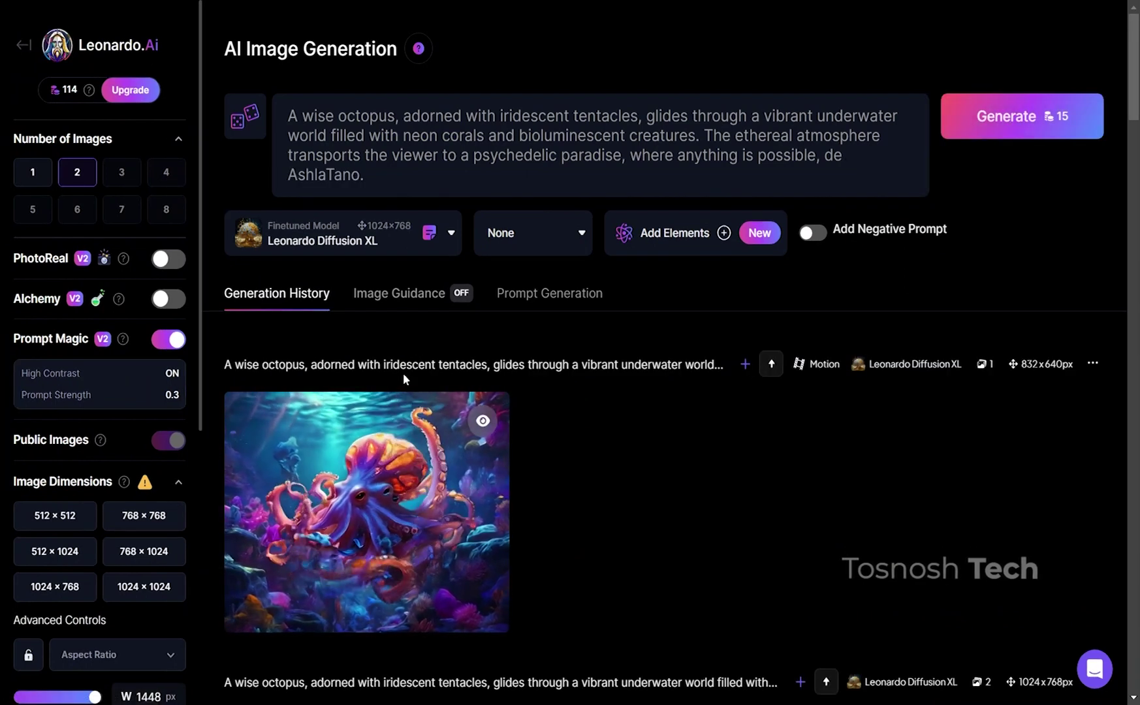